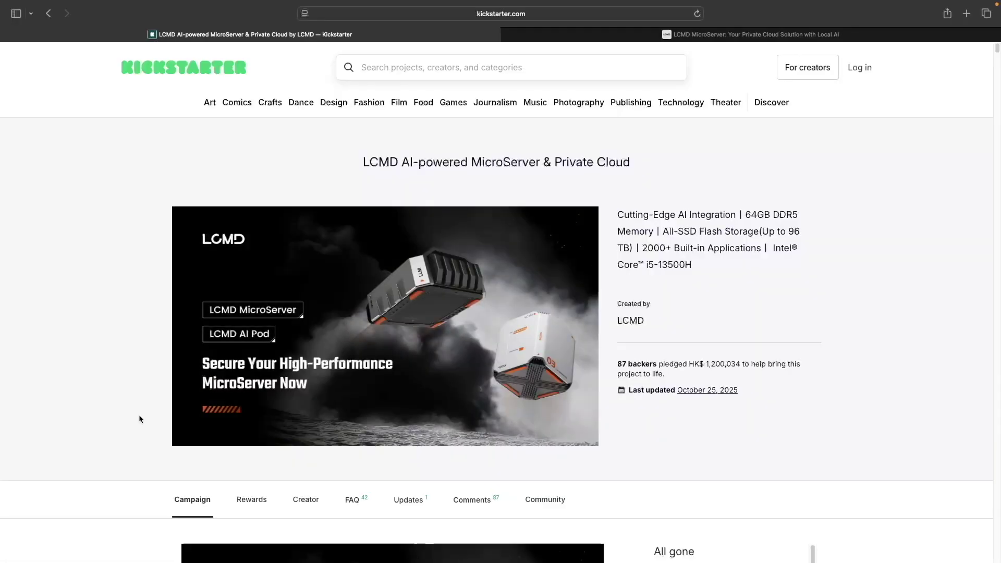
- Read through the LCMD campaign story, then show the creator's profile and collaborators
{"action": "left_click", "coordinate": [202, 501]}
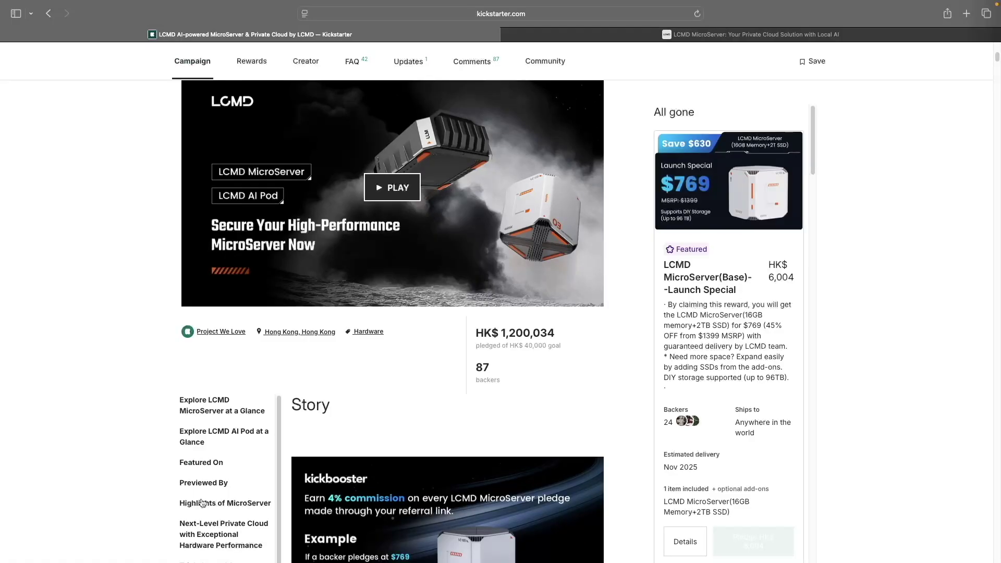
{"action": "scroll", "coordinate": [545, 533], "scroll_direction": "down", "scroll_amount": 10}
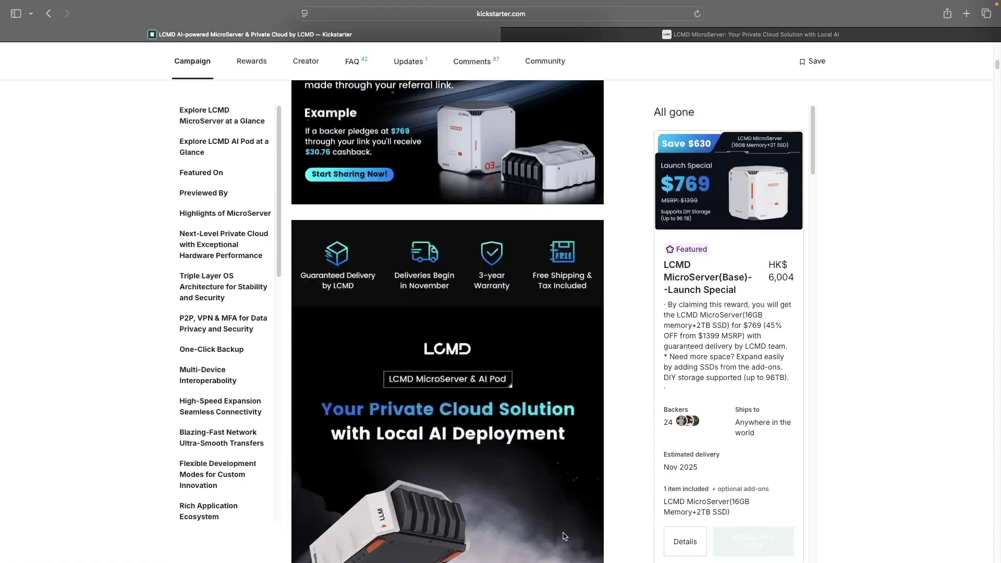
{"action": "scroll", "coordinate": [562, 535], "scroll_direction": "down", "scroll_amount": 1}
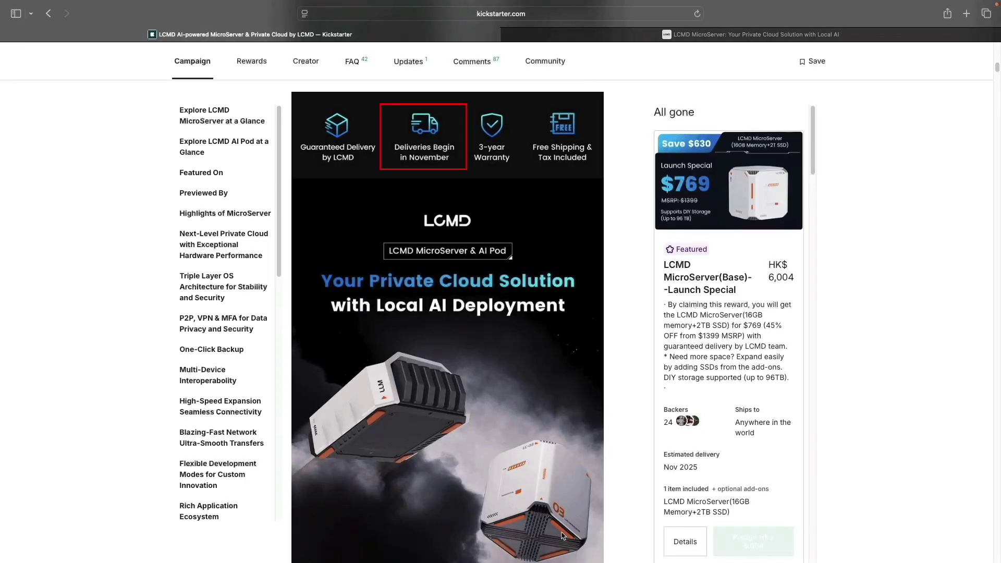
{"action": "left_click", "coordinate": [313, 71]}
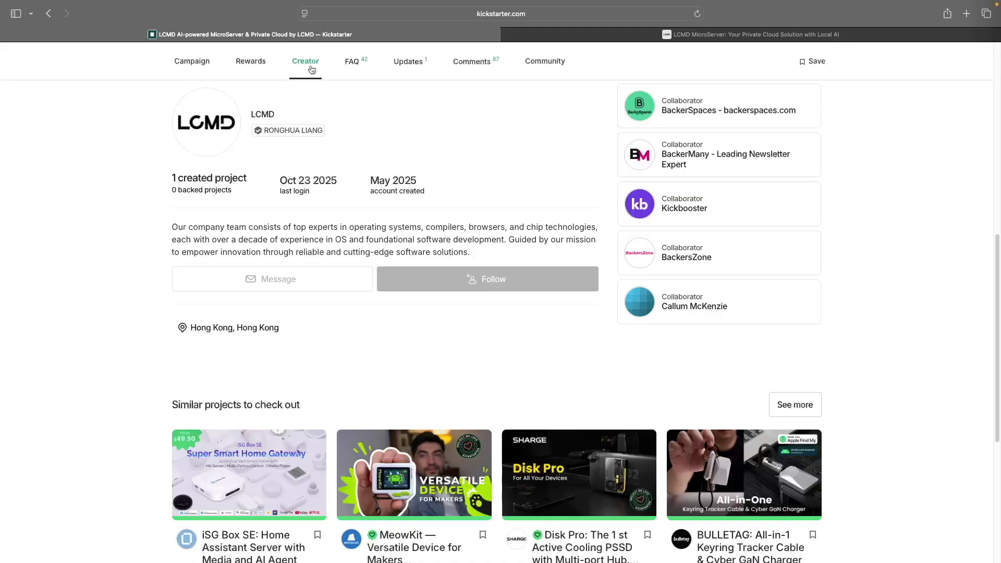
- Switch to the lcmd.cloud site and open its About LazyCat MicroServer page
{"action": "left_click", "coordinate": [586, 40]}
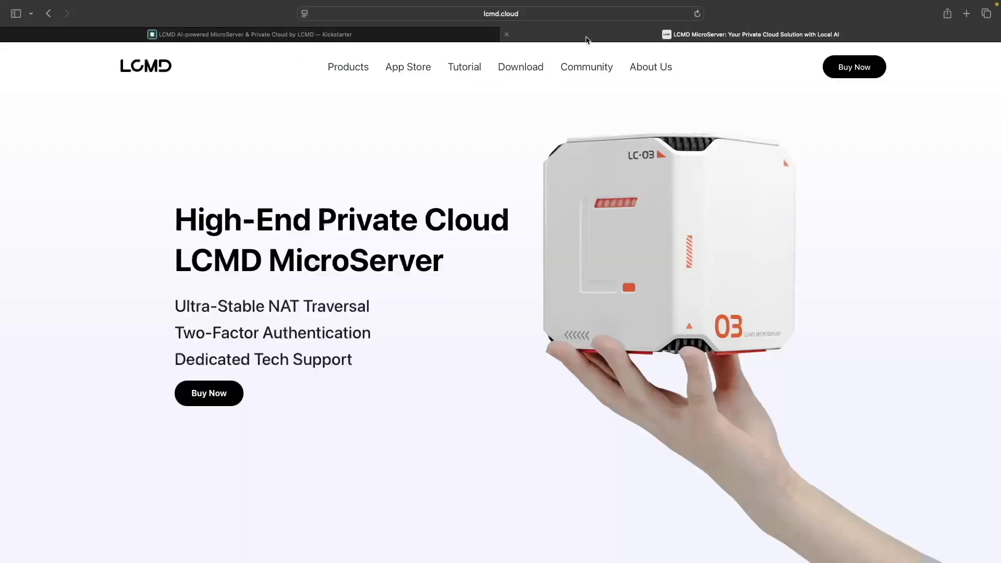
{"action": "left_click", "coordinate": [645, 69]}
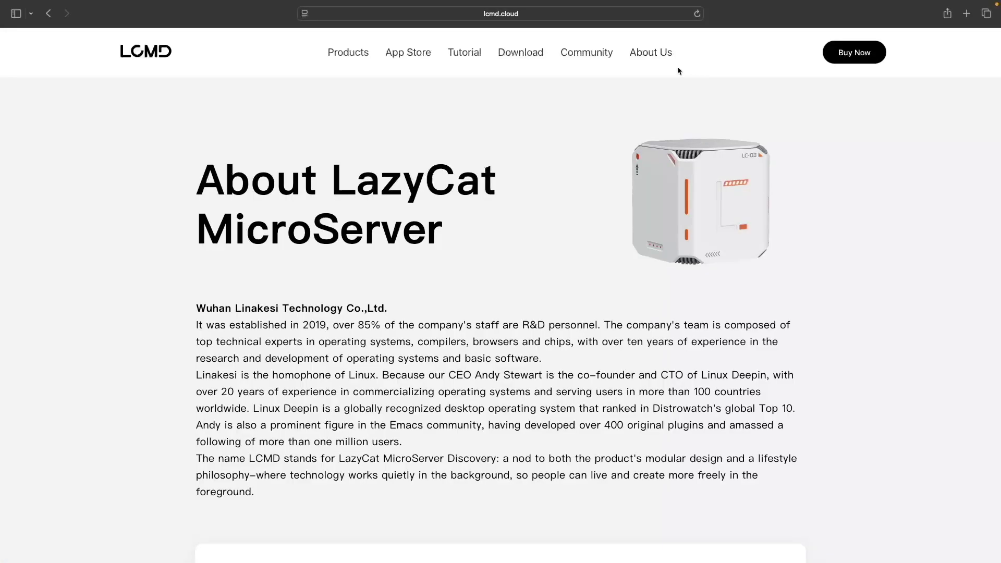
- Open the lcmd.cloud Download page and scroll to the Download LCMD Client section
{"action": "left_click", "coordinate": [521, 59]}
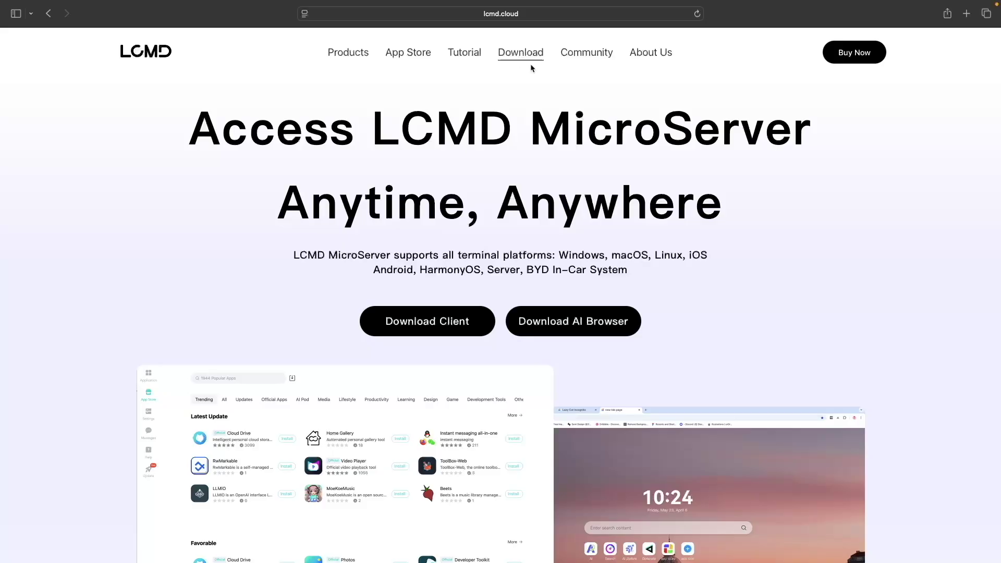
{"action": "scroll", "coordinate": [782, 305], "scroll_direction": "down", "scroll_amount": 8}
{"action": "scroll", "coordinate": [784, 305], "scroll_direction": "down", "scroll_amount": 6}
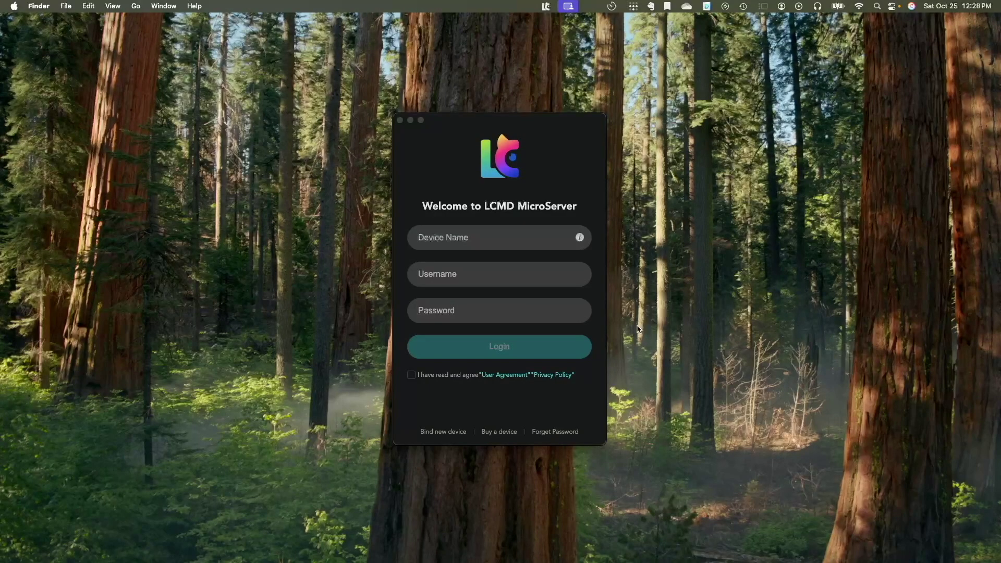
- Bind a new device by pasting its serial number, then start initializing it
{"action": "left_click", "coordinate": [453, 431]}
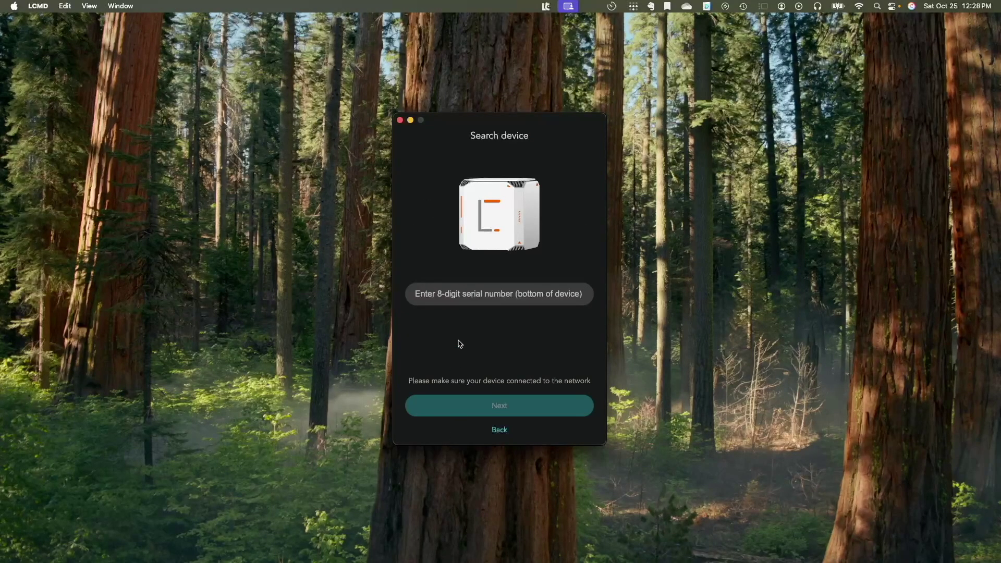
{"action": "left_click", "coordinate": [459, 294]}
{"action": "key", "text": "super+v"}
{"action": "key", "text": "Return"}
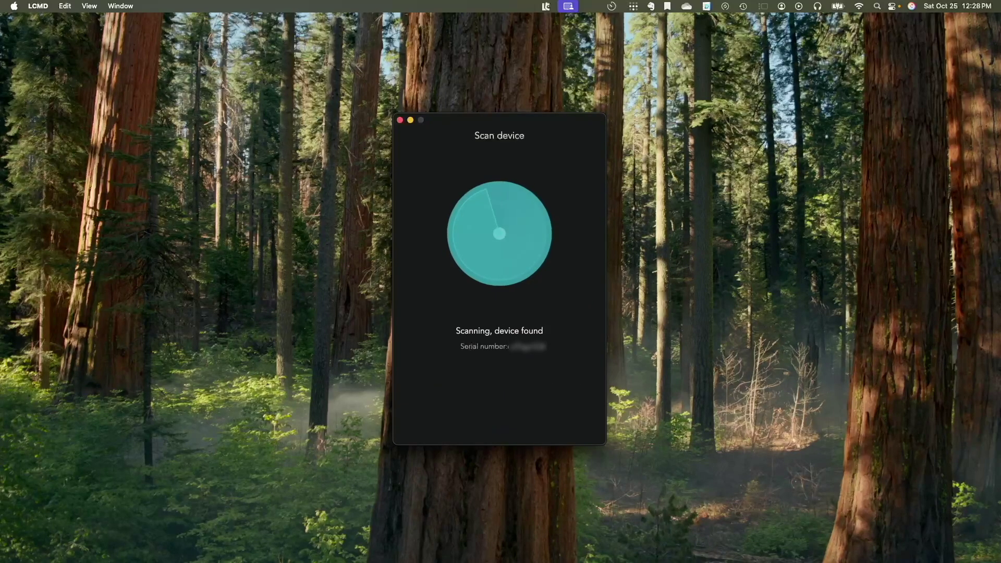
{"action": "left_click", "coordinate": [537, 406]}
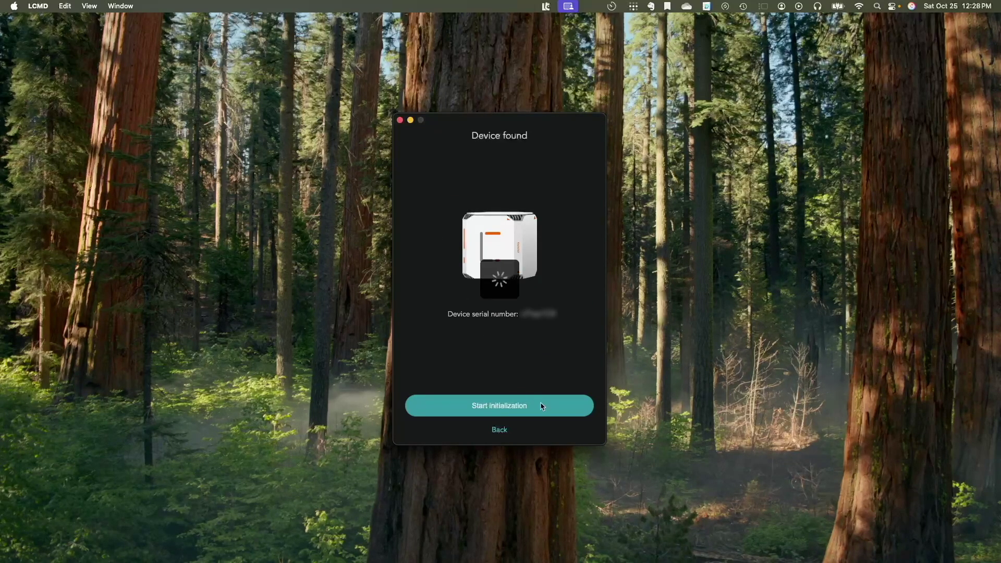
- Name the device 'dalohalcmd', enter the admin username and password twice, and accept the agreement
{"action": "left_click", "coordinate": [425, 193]}
{"action": "type", "text": "d"}
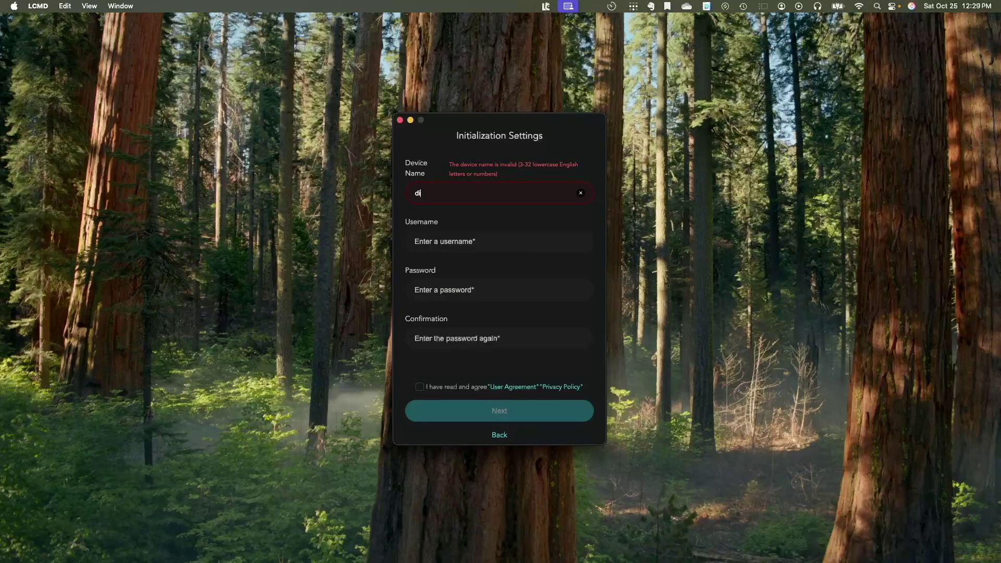
{"action": "type", "text": "alohalcmd"}
{"action": "left_click", "coordinate": [444, 231]}
{"action": "type", "text": "lcm"}
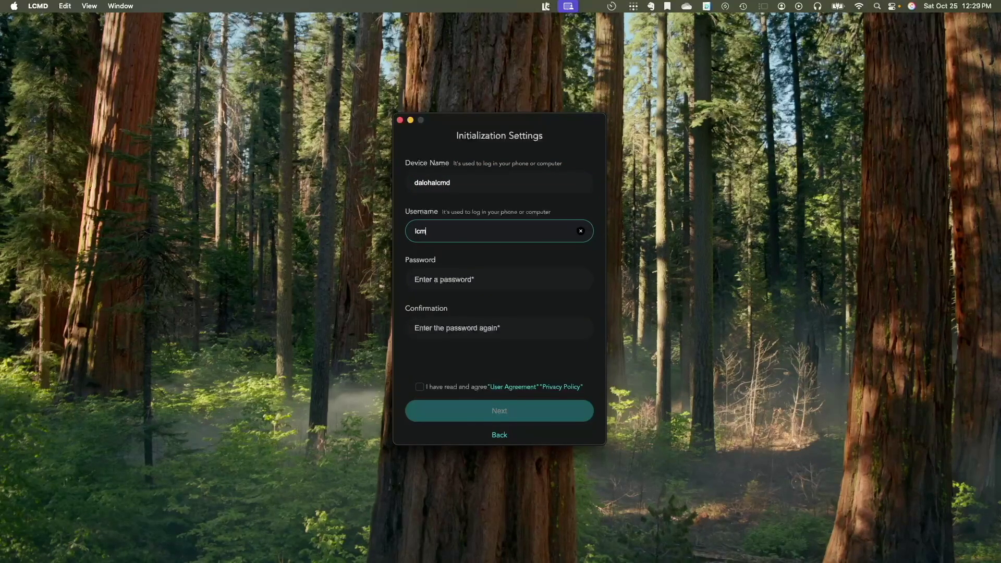
{"action": "type", "text": "dadmin"}
{"action": "key", "text": "Tab"}
{"action": "type", "text": "•••••••••••••"}
{"action": "key", "text": "Tab"}
{"action": "type", "text": "•"}
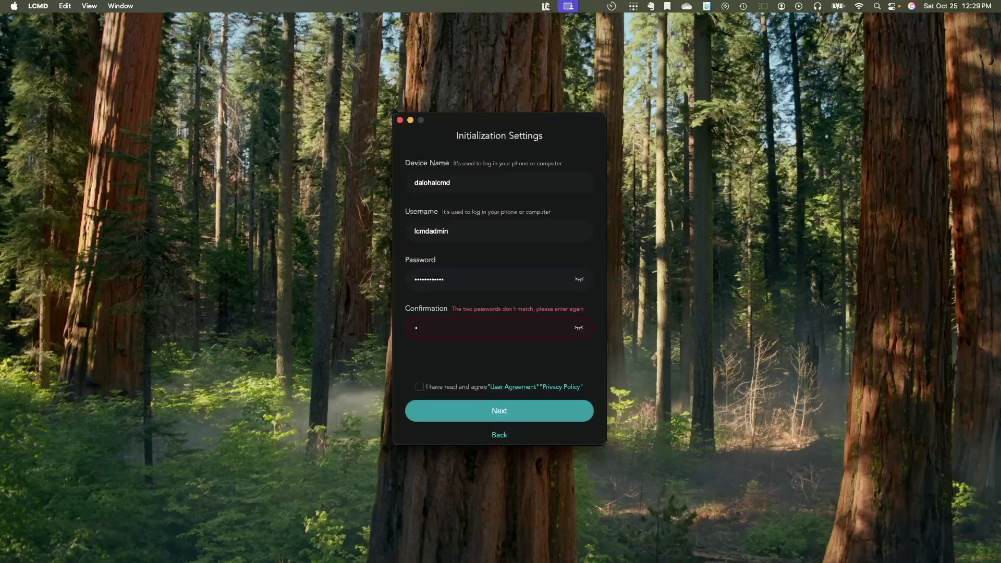
{"action": "type", "text": "••••••••••••"}
{"action": "left_click", "coordinate": [420, 387]}
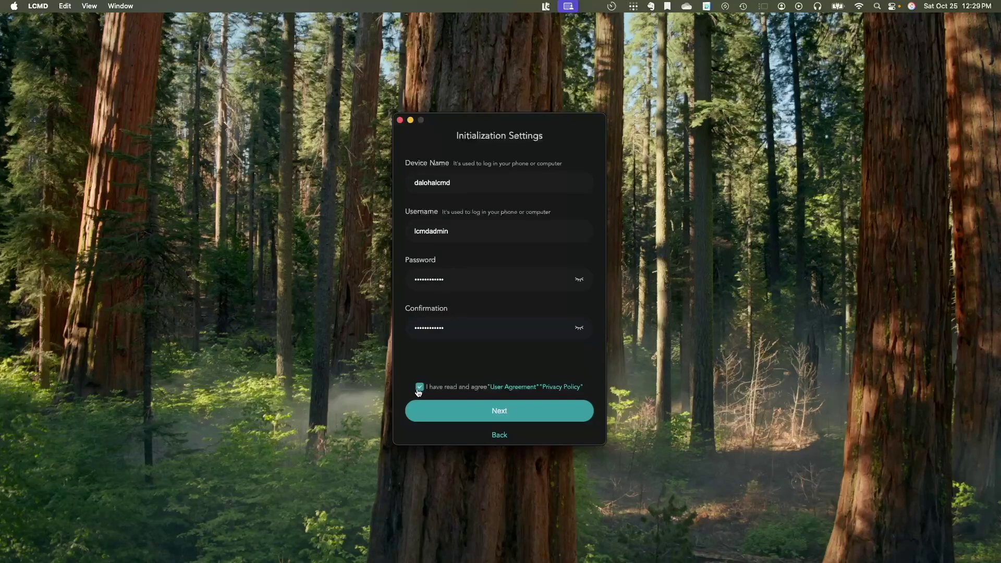
- Submit the initialization settings and choose disk encryption, acknowledging the password warning
{"action": "left_click", "coordinate": [493, 412]}
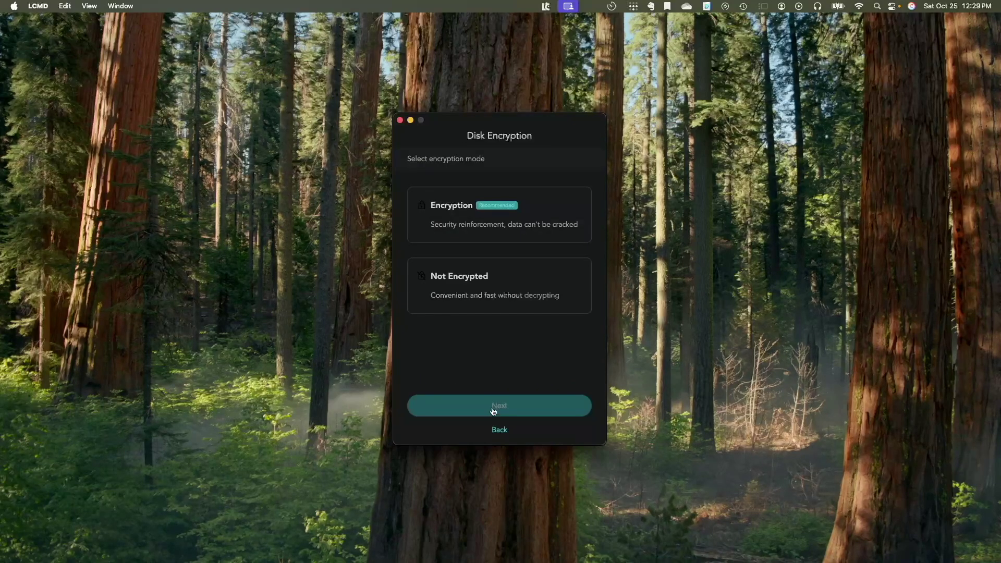
{"action": "left_click", "coordinate": [518, 232]}
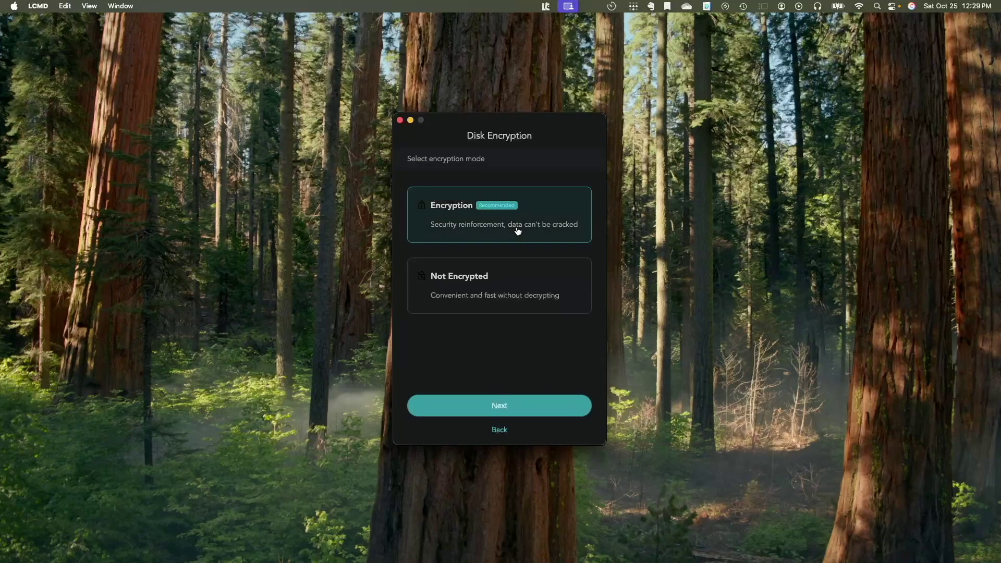
{"action": "left_click", "coordinate": [564, 405]}
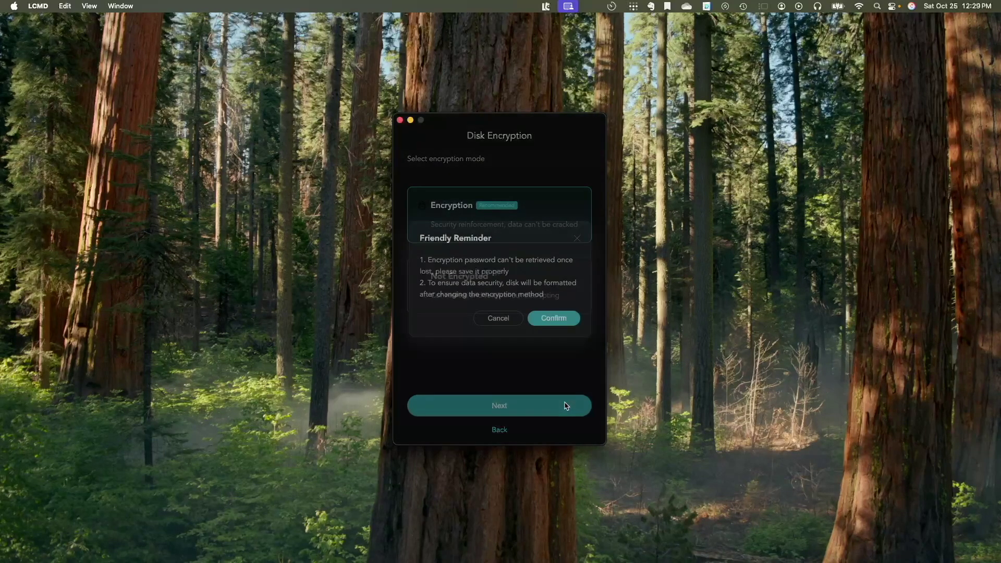
{"action": "left_click", "coordinate": [547, 322]}
- Paste the disk encryption password into both fields and submit it
{"action": "left_click", "coordinate": [484, 214]}
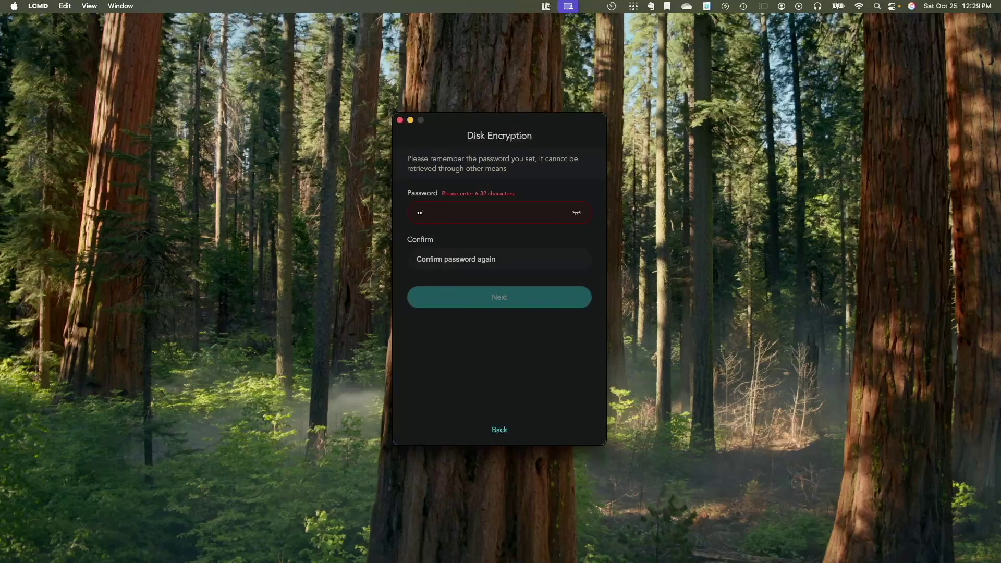
{"action": "key", "text": "super+v"}
{"action": "key", "text": "Tab"}
{"action": "key", "text": "super+v"}
{"action": "left_click", "coordinate": [545, 303]}
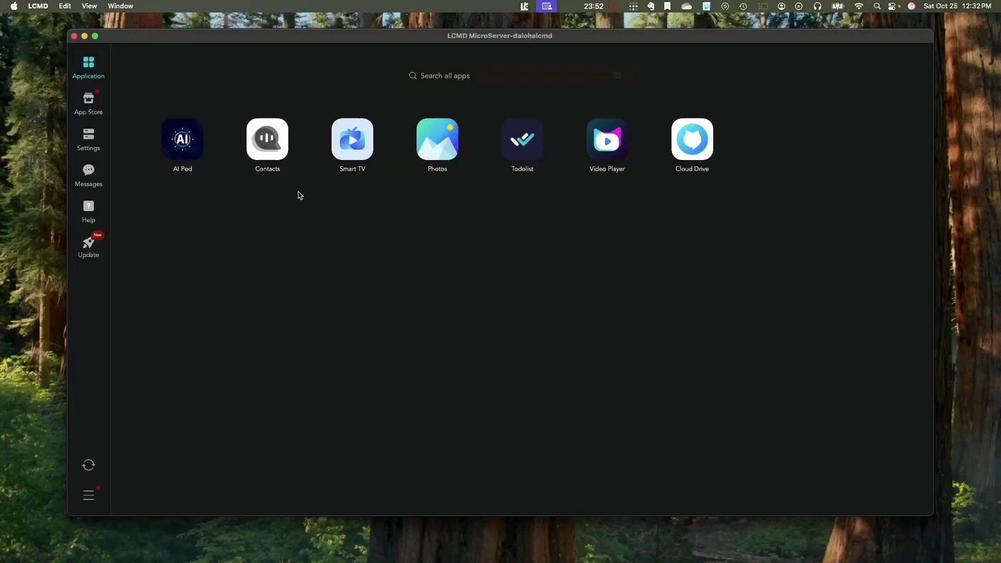
- Show the App Store's Official Apps category, then the device's Basic Settings
{"action": "left_click", "coordinate": [95, 105]}
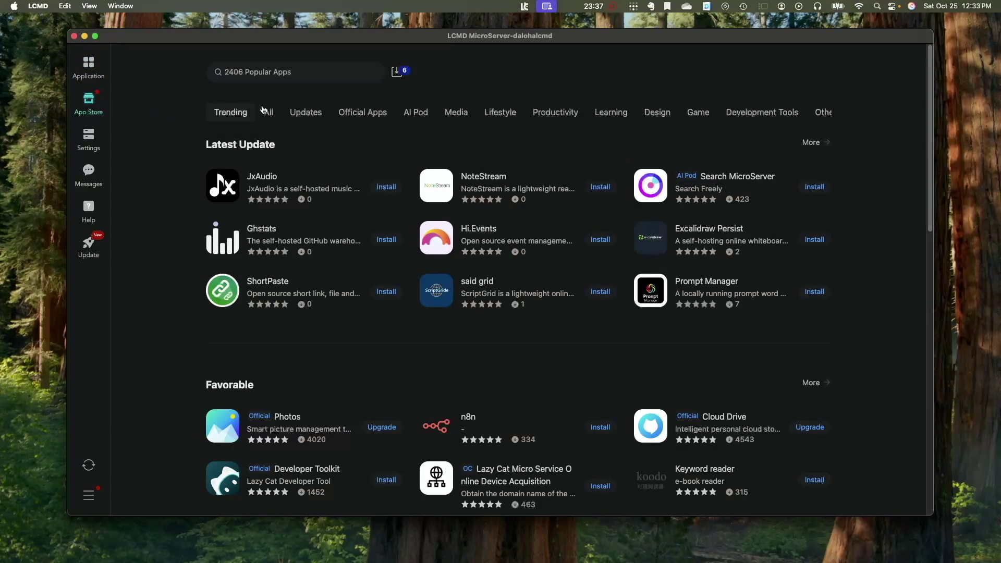
{"action": "left_click", "coordinate": [370, 114]}
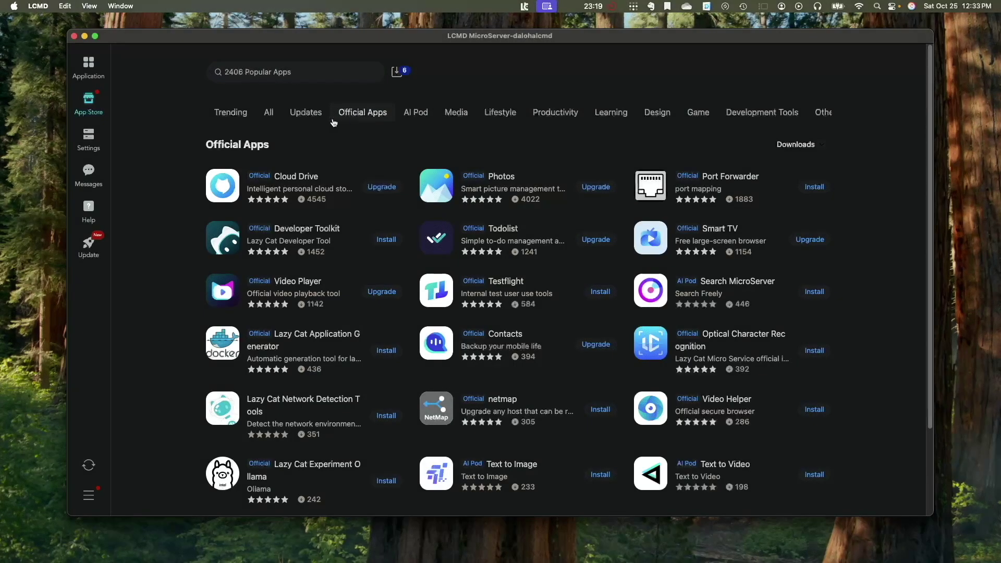
{"action": "left_click", "coordinate": [95, 138]}
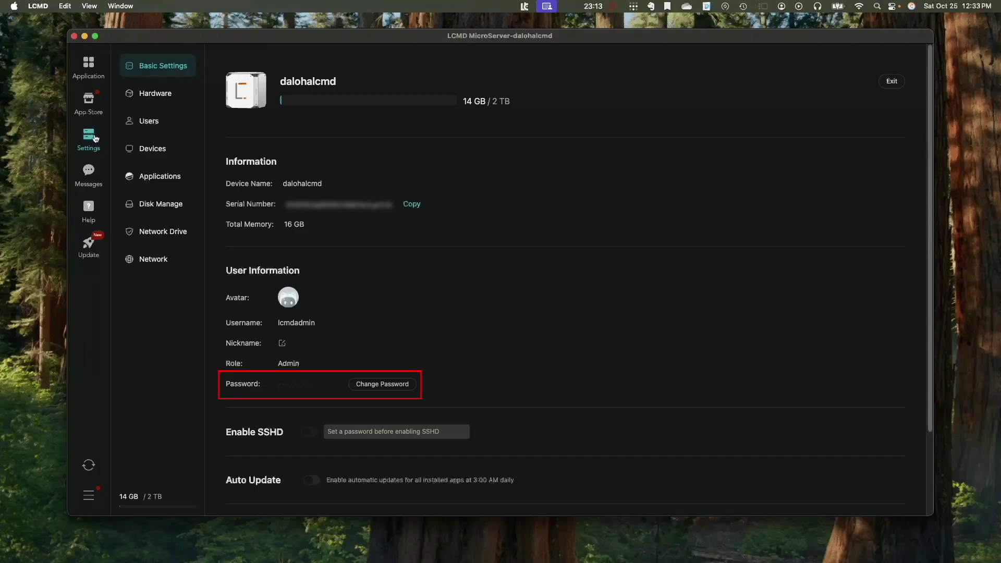
- Review the server's Hardware and Users pages, then bring up the device and client settings
{"action": "left_click", "coordinate": [163, 96]}
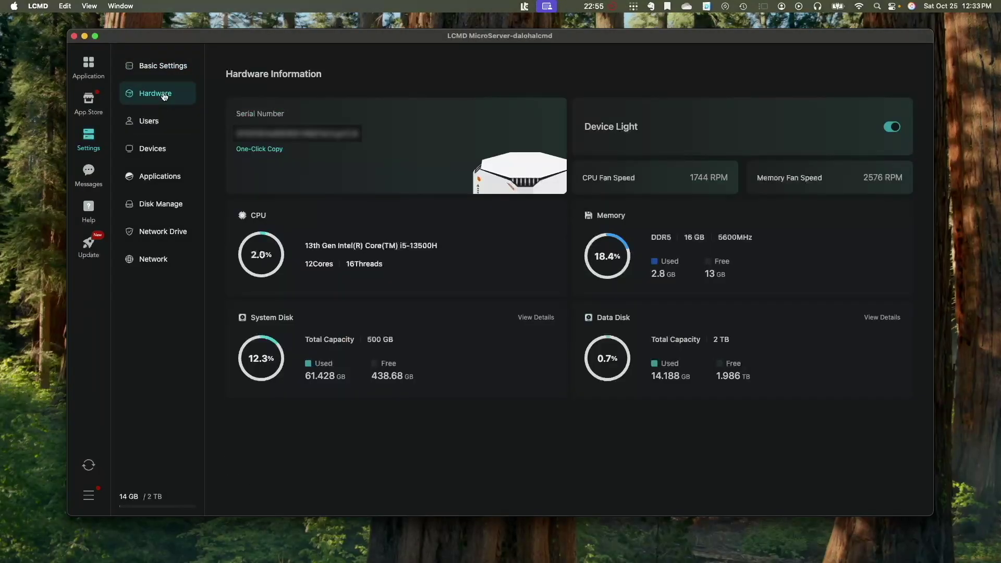
{"action": "left_click", "coordinate": [157, 125]}
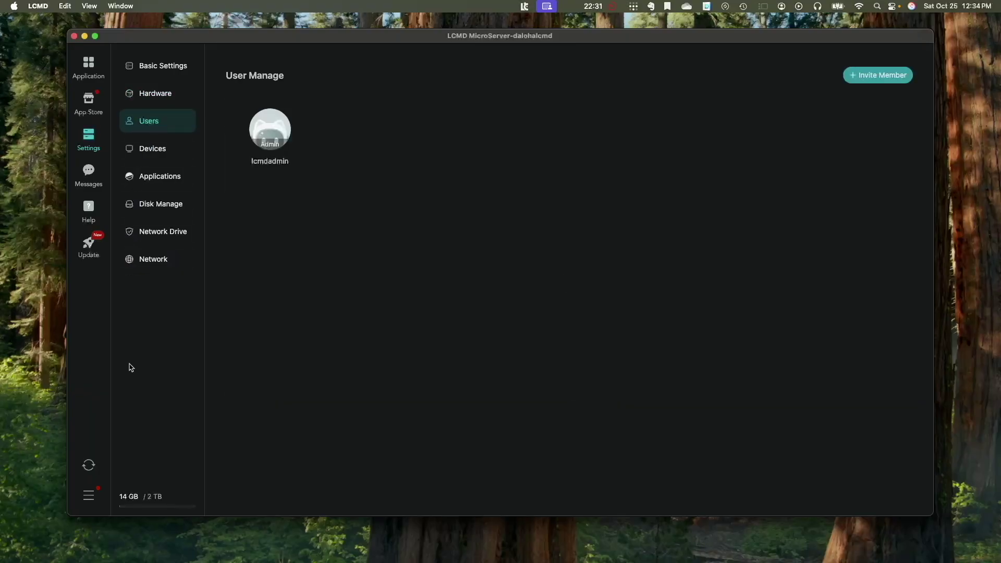
{"action": "left_click", "coordinate": [93, 498]}
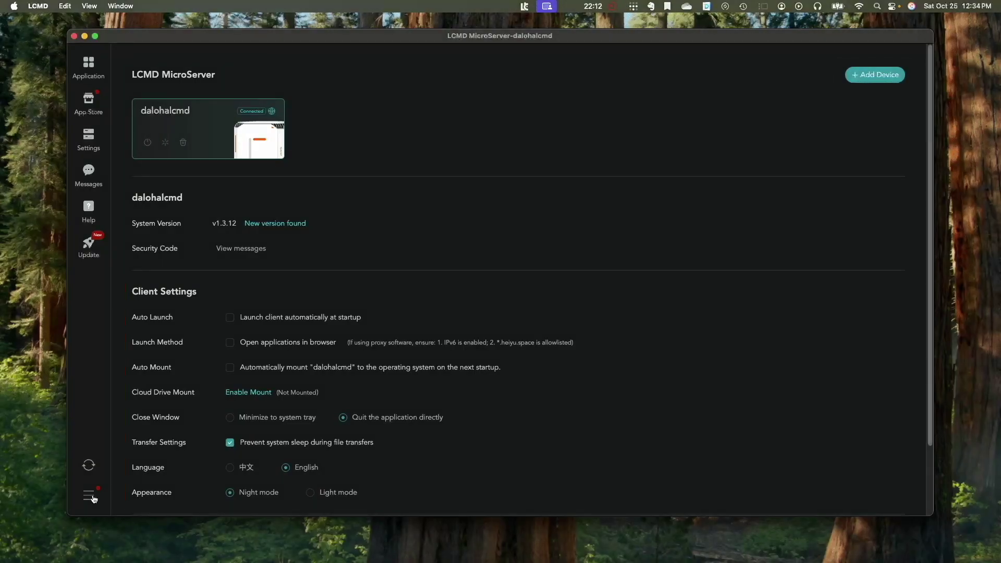
- Check the empty Messages inbox, then go to Help & Feedback and choose the Help Center
{"action": "left_click", "coordinate": [90, 174]}
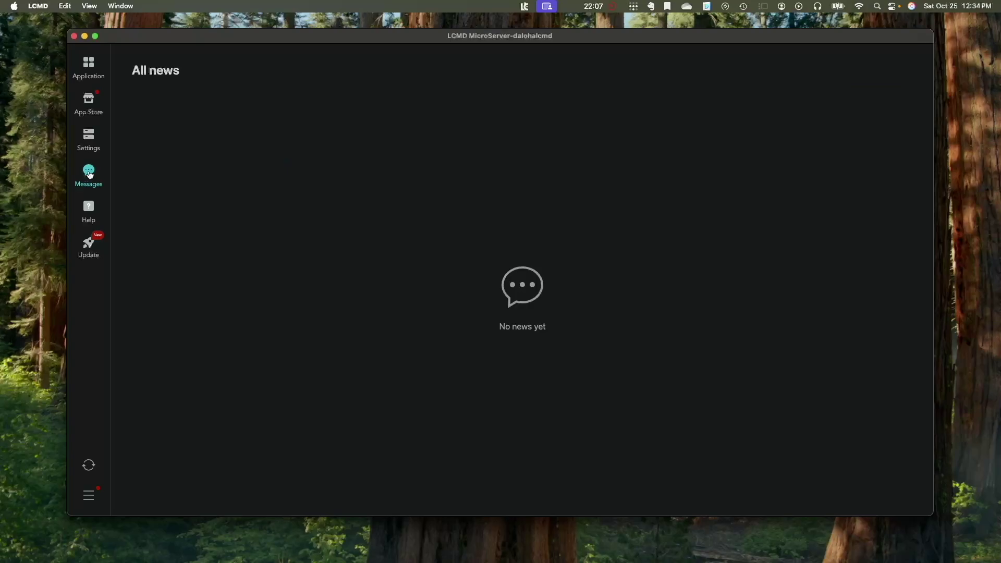
{"action": "left_click", "coordinate": [92, 208]}
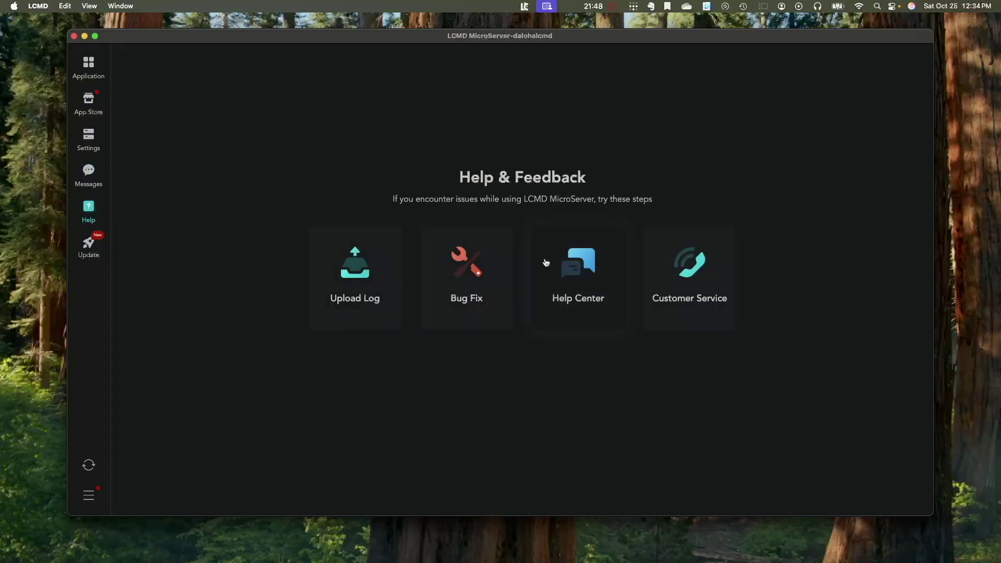
{"action": "left_click", "coordinate": [573, 266]}
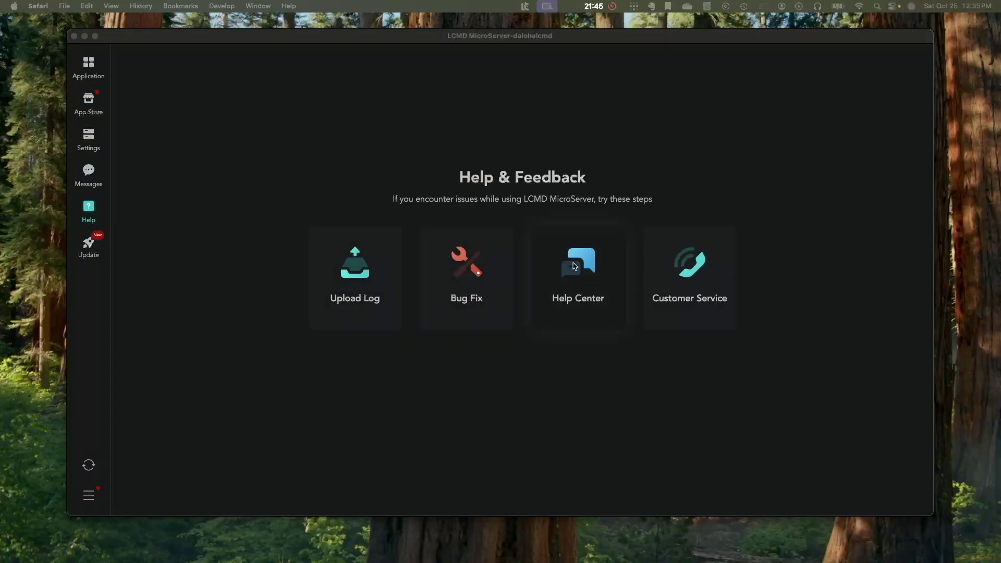
- Translate the lazycat.cloud help centre page into English in Safari
{"action": "left_click", "coordinate": [684, 274]}
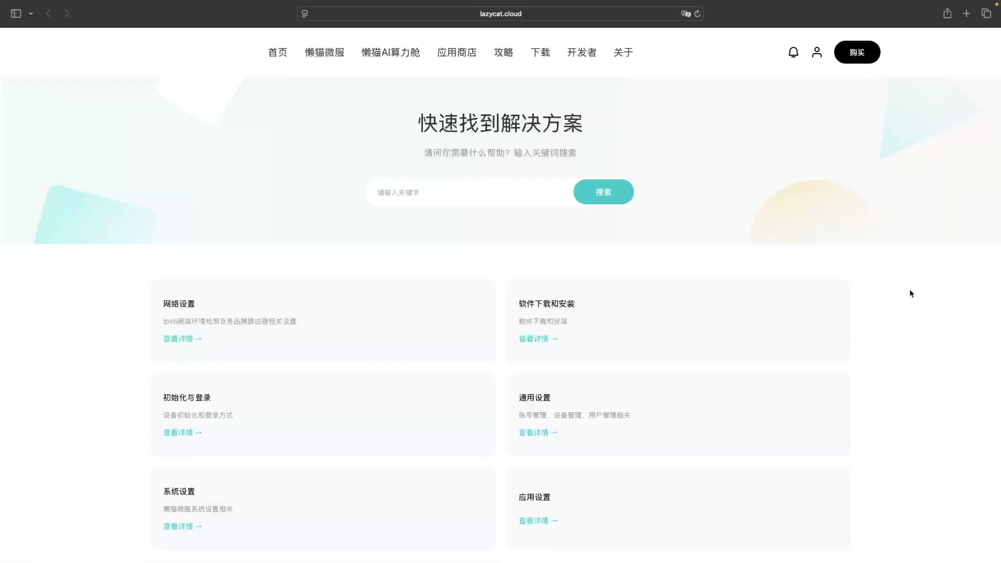
{"action": "left_click", "coordinate": [686, 14]}
{"action": "left_click", "coordinate": [691, 29]}
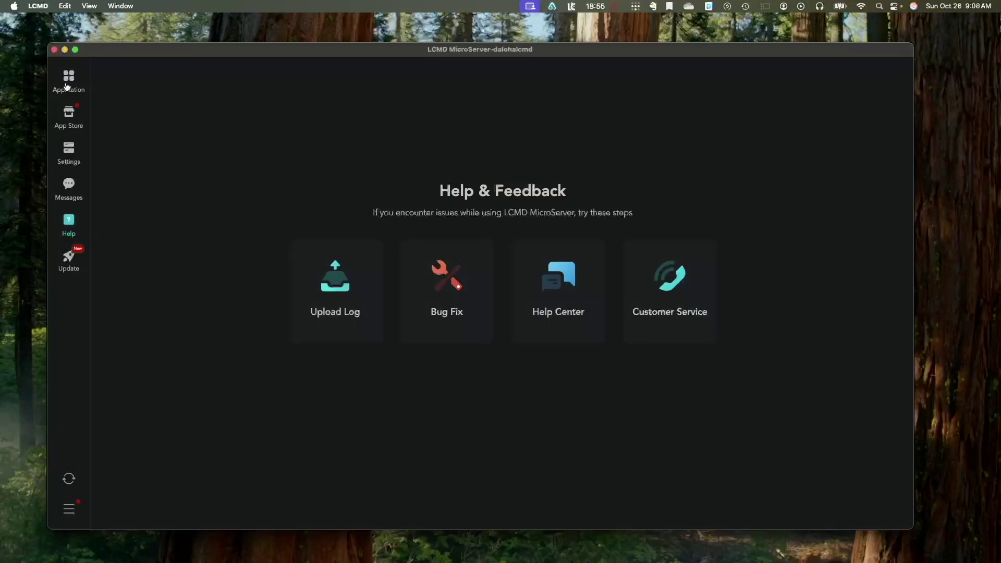
- Launch Cloud Drive and look through Remote Mount, Storage Space, Local Sync and Web Service
{"action": "left_click", "coordinate": [68, 83]}
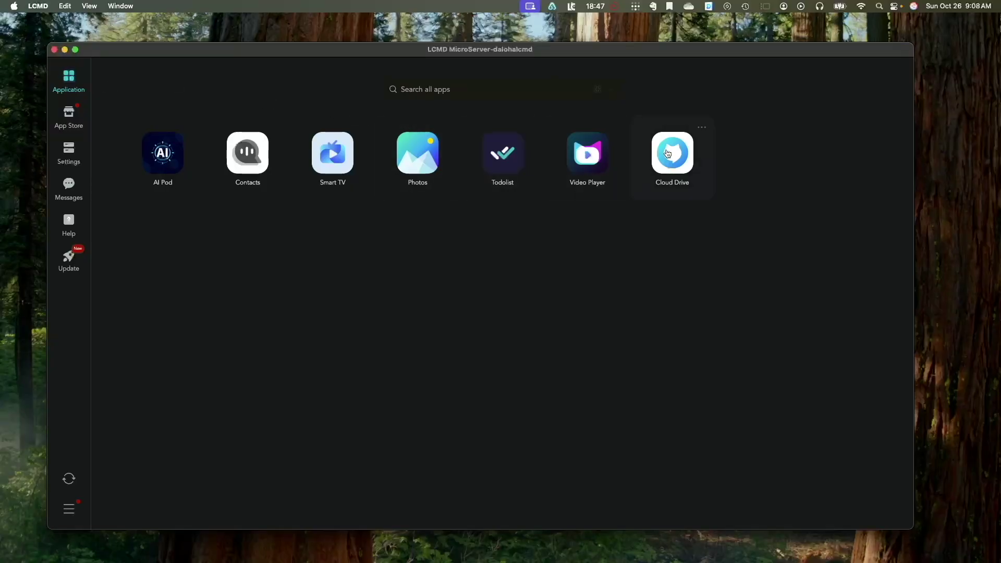
{"action": "left_click", "coordinate": [668, 153]}
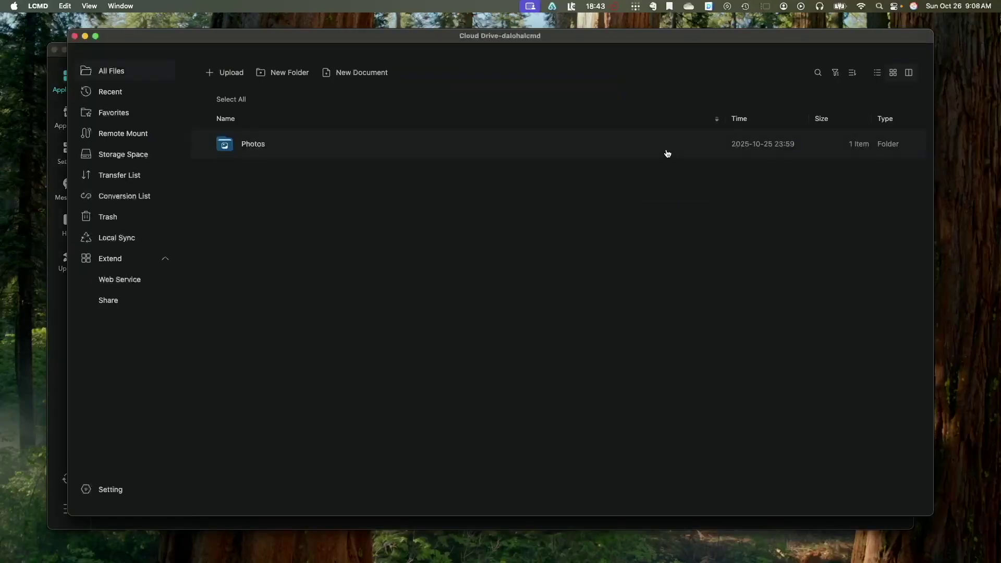
{"action": "left_click", "coordinate": [141, 135]}
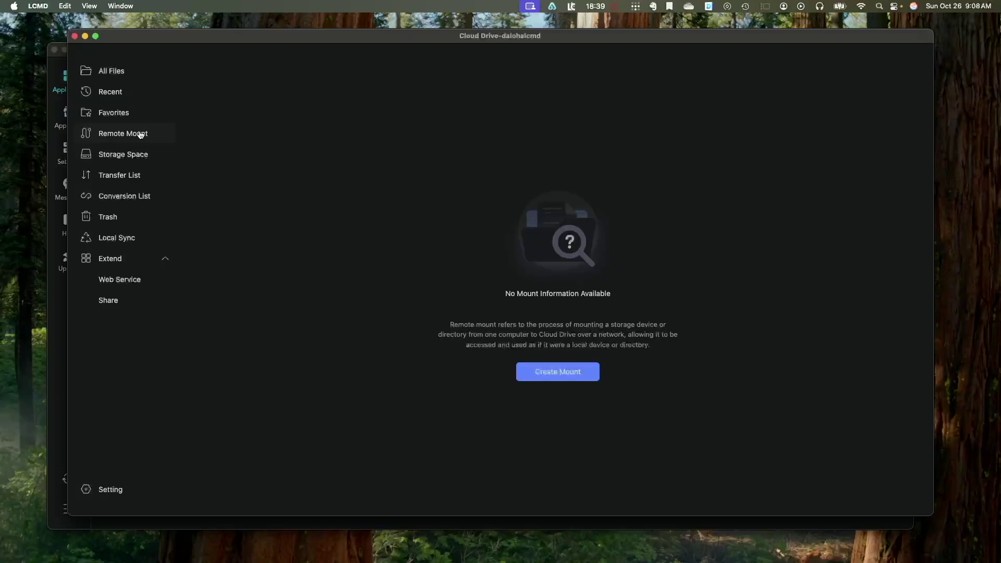
{"action": "left_click", "coordinate": [141, 156]}
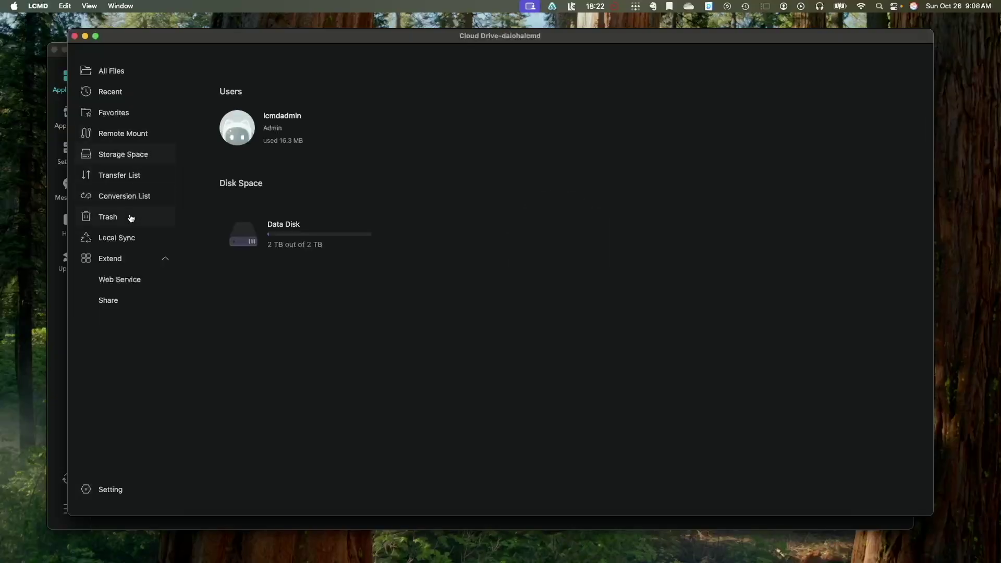
{"action": "left_click", "coordinate": [131, 239]}
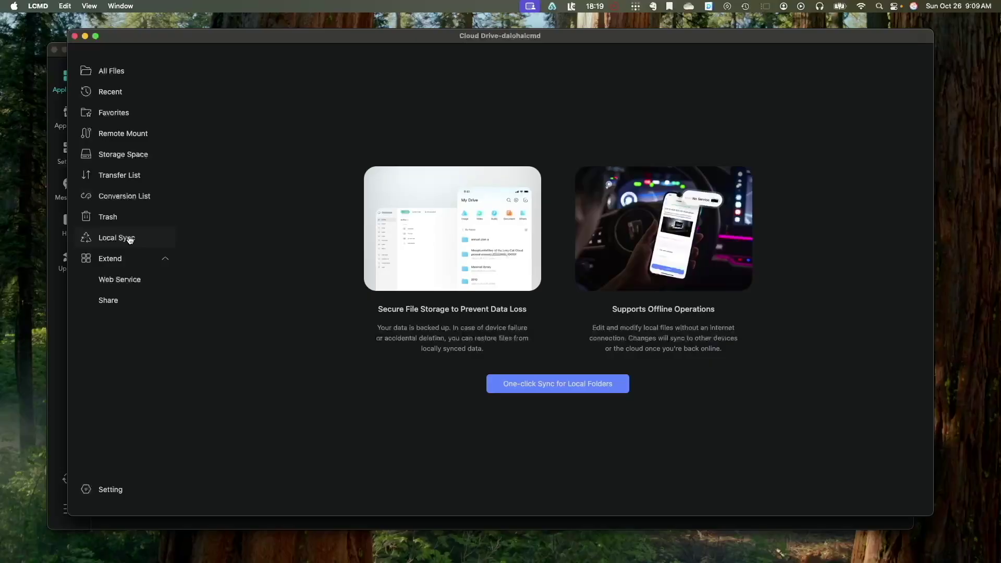
{"action": "left_click", "coordinate": [126, 282]}
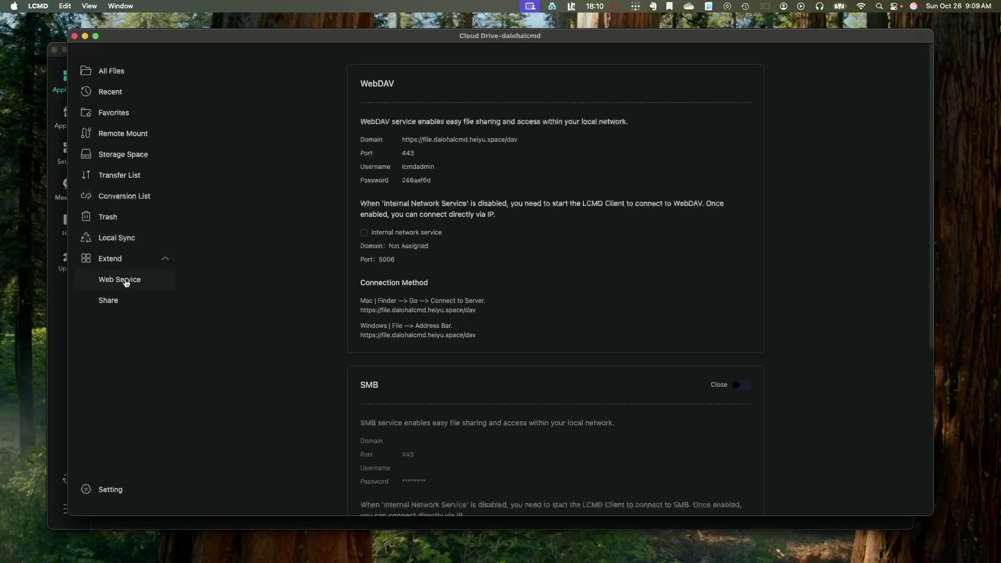
{"action": "scroll", "coordinate": [808, 384], "scroll_direction": "down", "scroll_amount": 5}
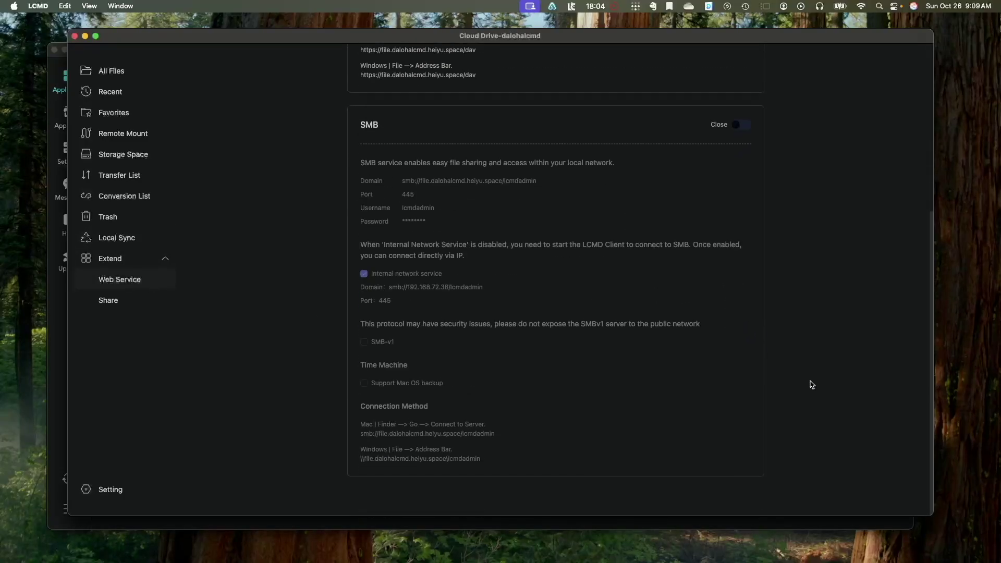
- Turn on SMB sharing with Mac OS backup support, then scroll through Cloud Drive's settings
{"action": "left_click", "coordinate": [742, 126]}
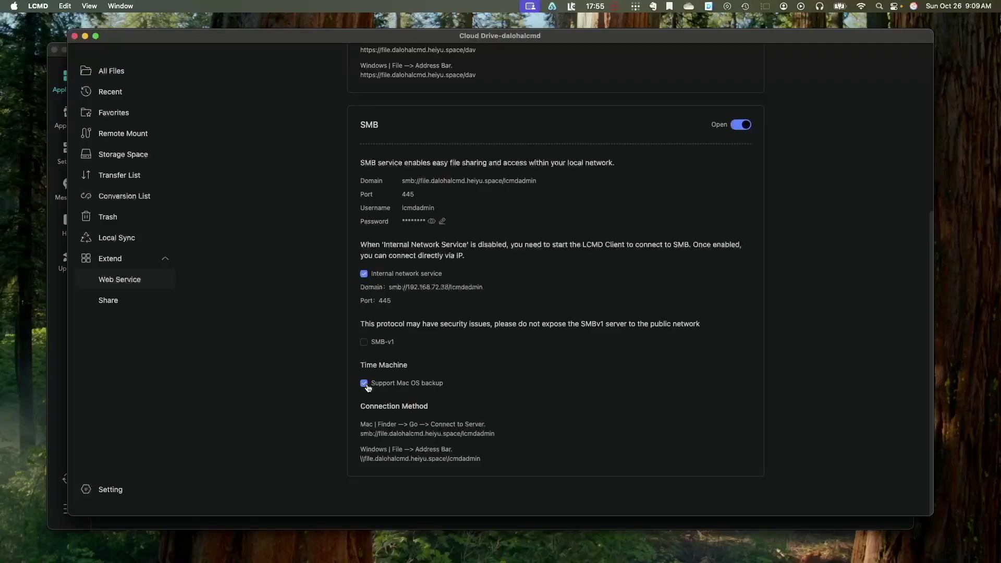
{"action": "left_click", "coordinate": [111, 490]}
{"action": "scroll", "coordinate": [857, 409], "scroll_direction": "down", "scroll_amount": 6}
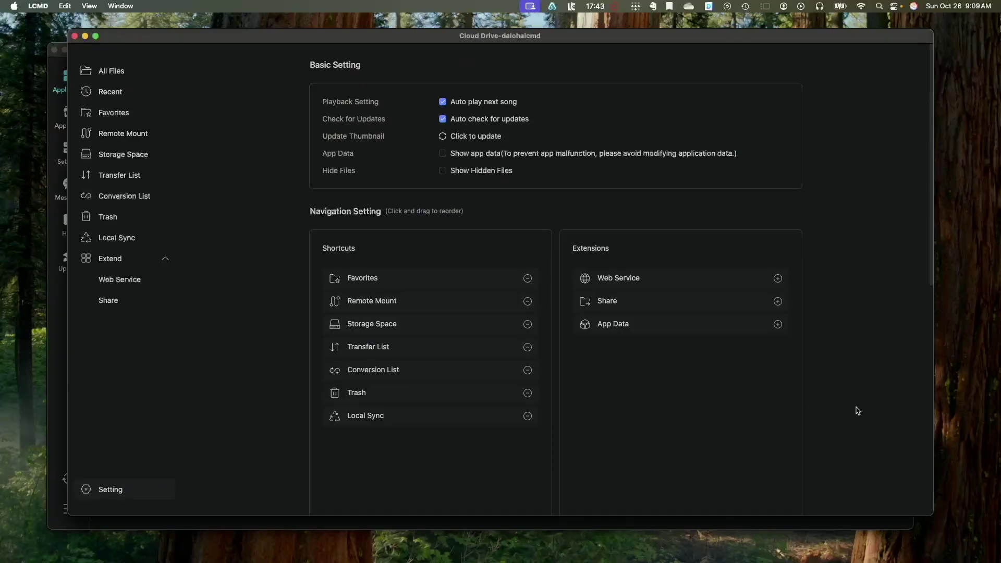
{"action": "scroll", "coordinate": [857, 411], "scroll_direction": "down", "scroll_amount": 3}
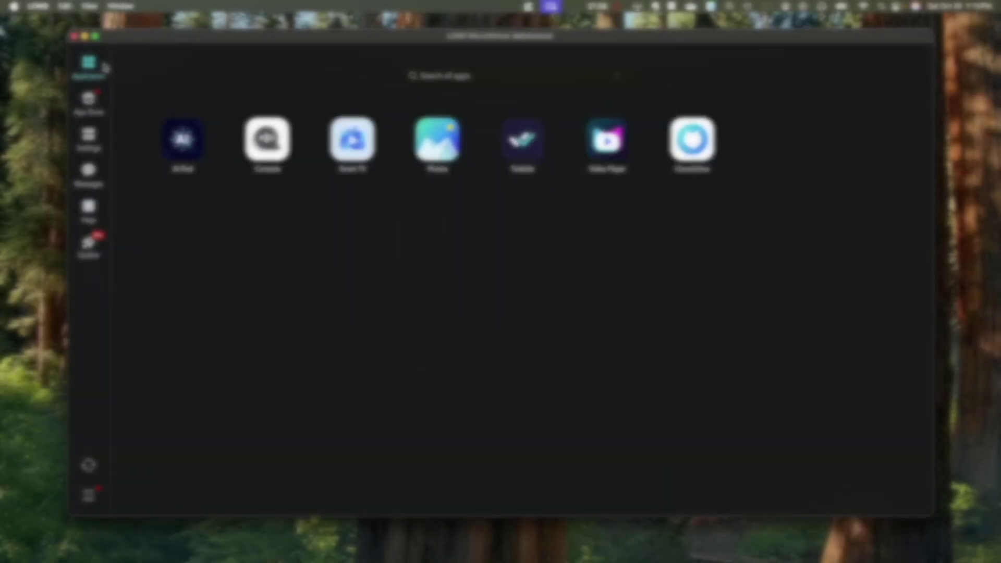
- Search the App Store for 'pyd', then install and launch Pydio Cells
{"action": "left_click", "coordinate": [92, 104]}
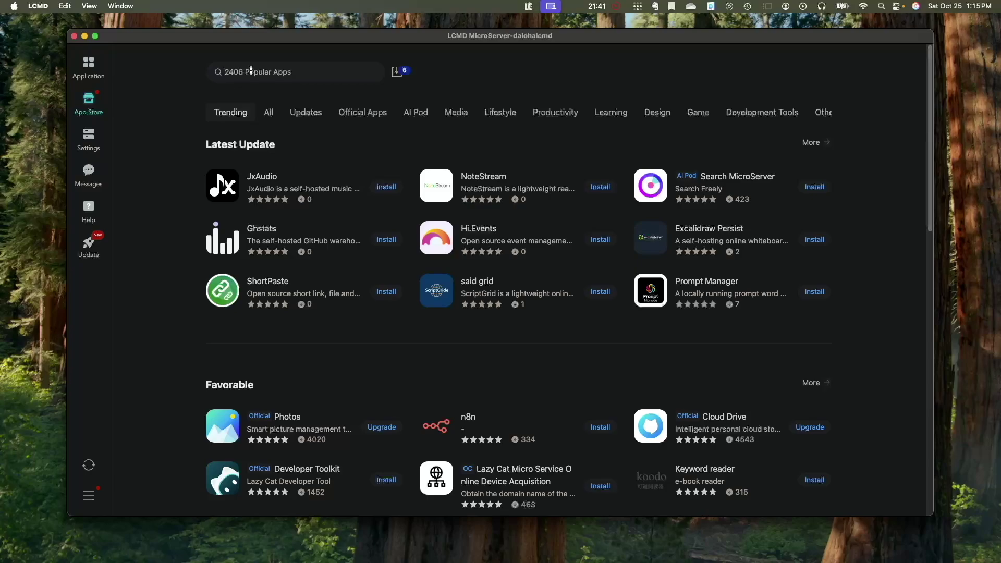
{"action": "type", "text": "pydio"}
{"action": "key", "text": "Return"}
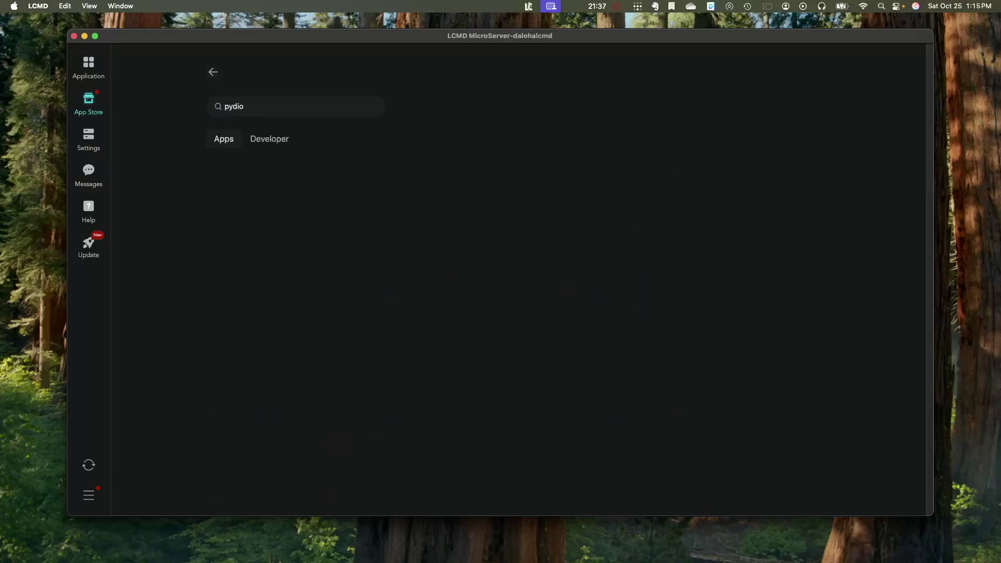
{"action": "left_click", "coordinate": [386, 179]}
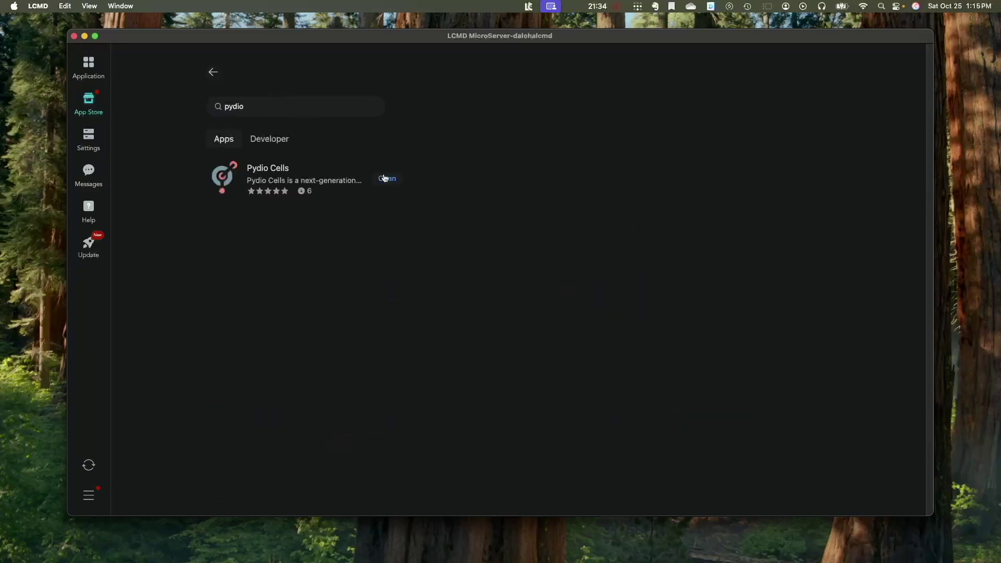
{"action": "left_click", "coordinate": [387, 179]}
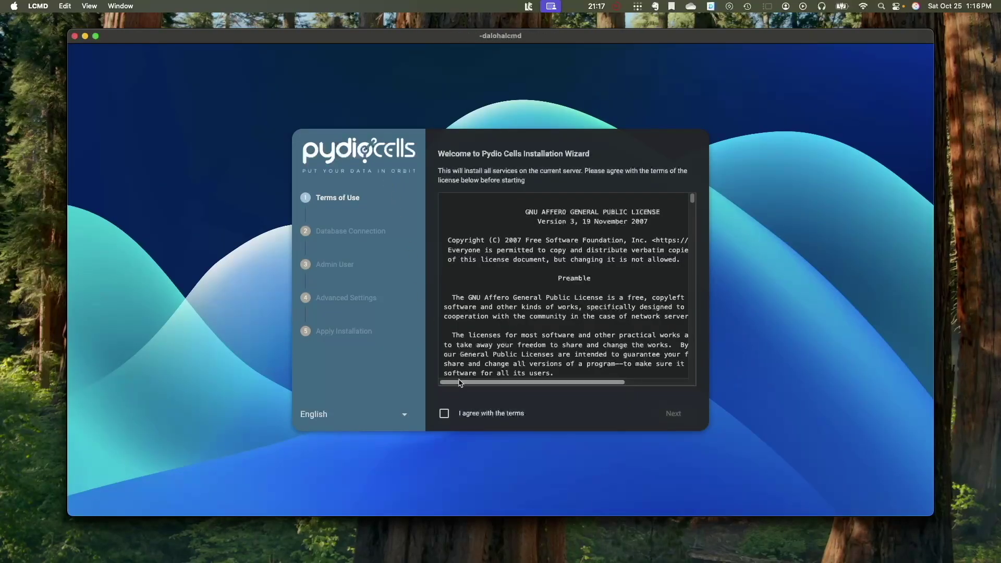
- Accept the Pydio Cells licence and try continuing with the default database settings
{"action": "left_click", "coordinate": [444, 413]}
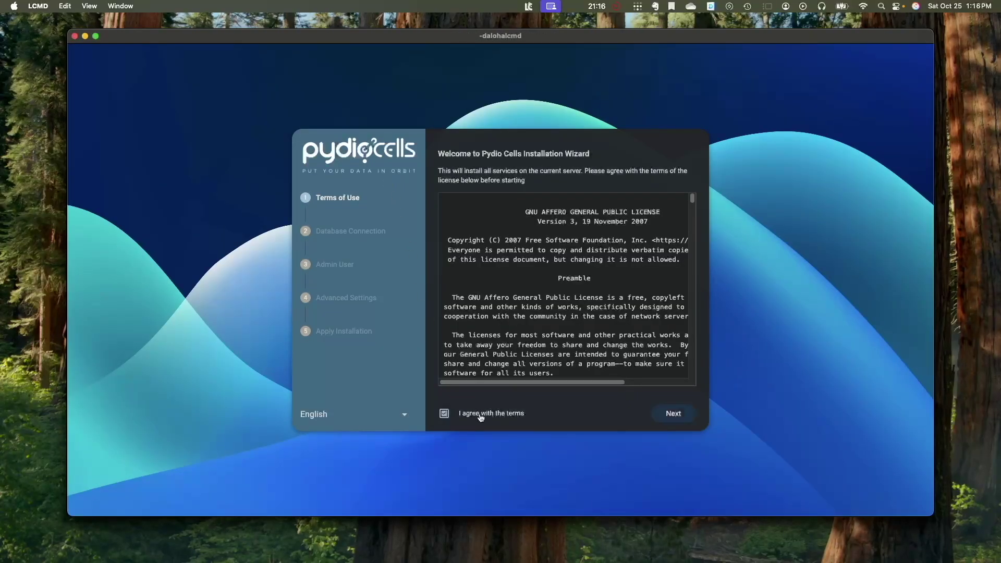
{"action": "left_click", "coordinate": [673, 413]}
{"action": "left_click", "coordinate": [674, 414]}
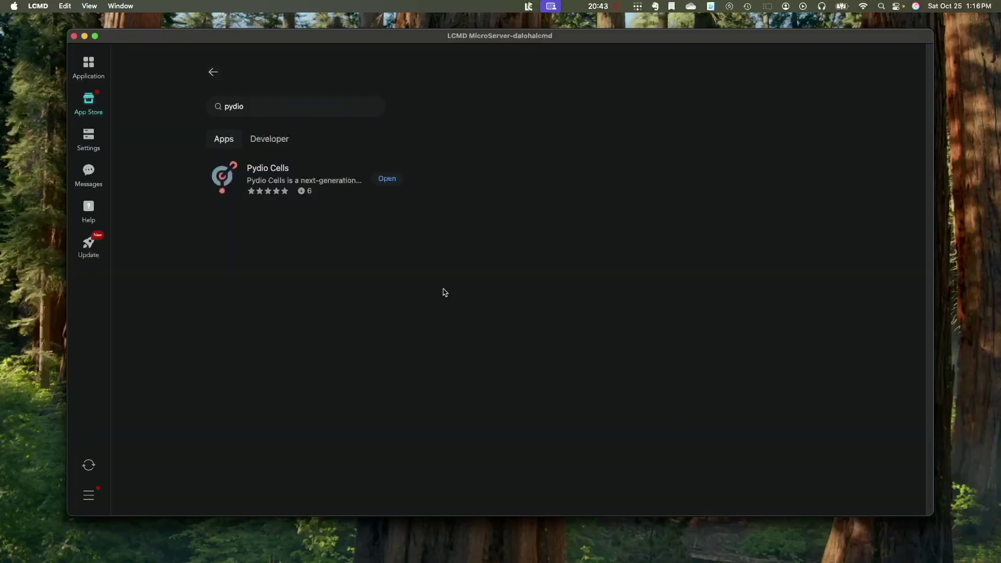
- In Pydio Cells' App Details, view the db container's environment variables
{"action": "left_click", "coordinate": [95, 70]}
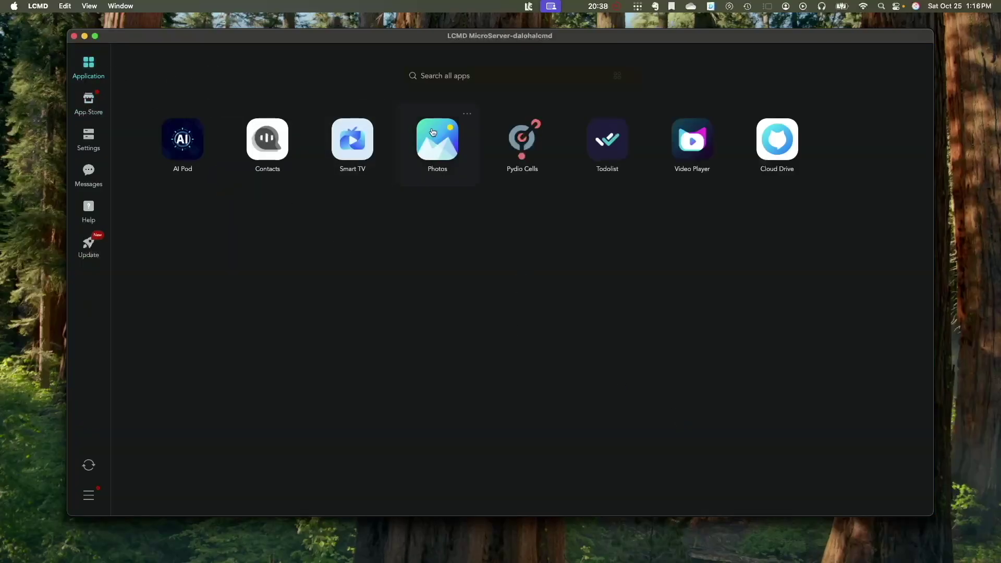
{"action": "left_click", "coordinate": [553, 117]}
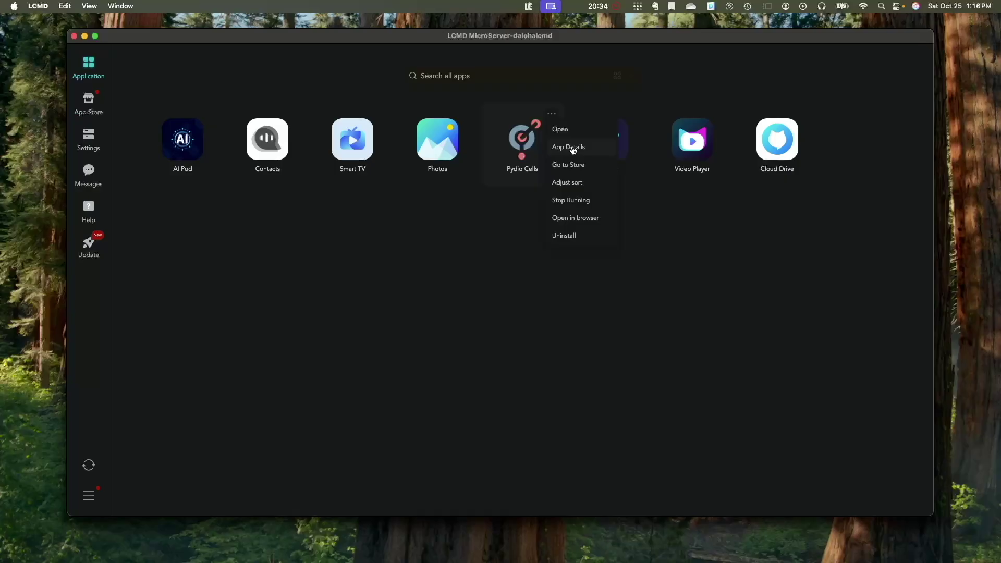
{"action": "left_click", "coordinate": [572, 147]}
{"action": "left_click", "coordinate": [627, 261]}
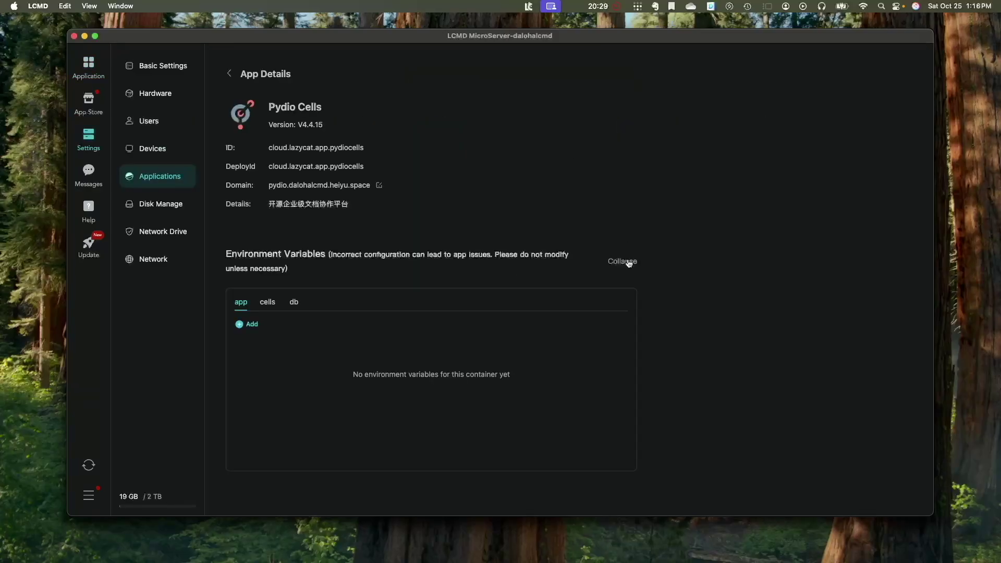
{"action": "left_click", "coordinate": [295, 304]}
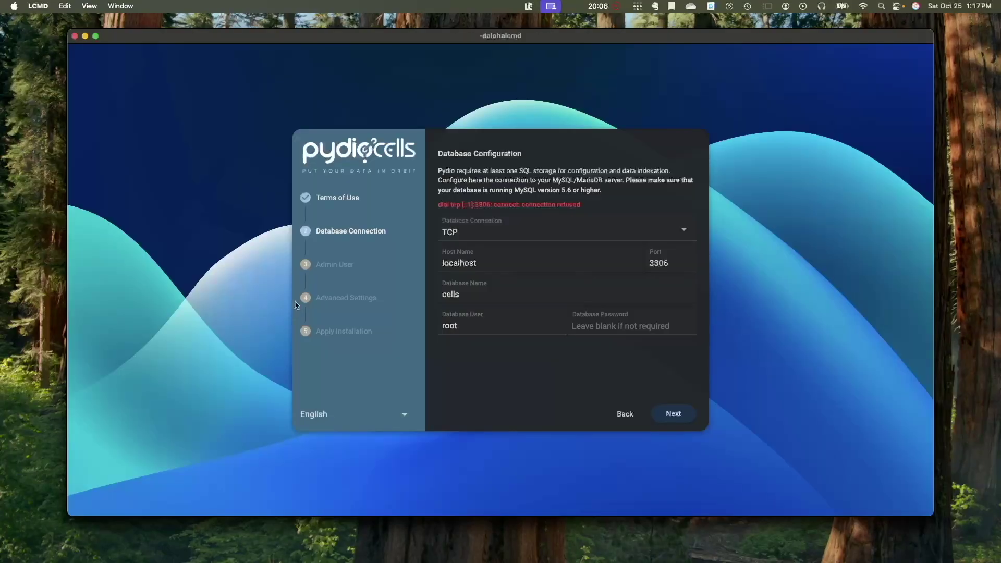
- Set the database Host Name to db and Database User to cells, and enter the database password
{"action": "double_click", "coordinate": [487, 262]}
{"action": "type", "text": "db"}
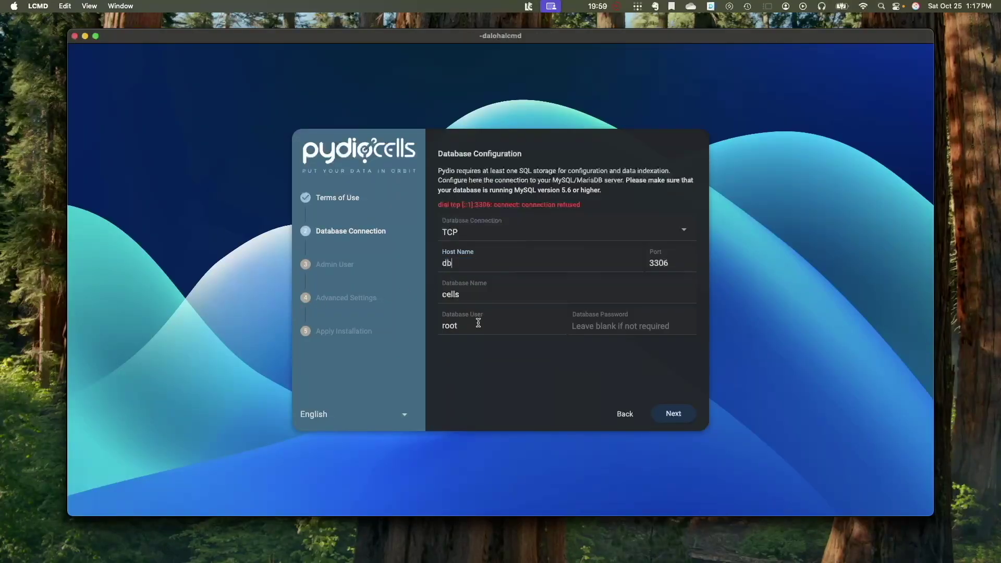
{"action": "double_click", "coordinate": [477, 327]}
{"action": "type", "text": "cells"}
{"action": "key", "text": "Tab"}
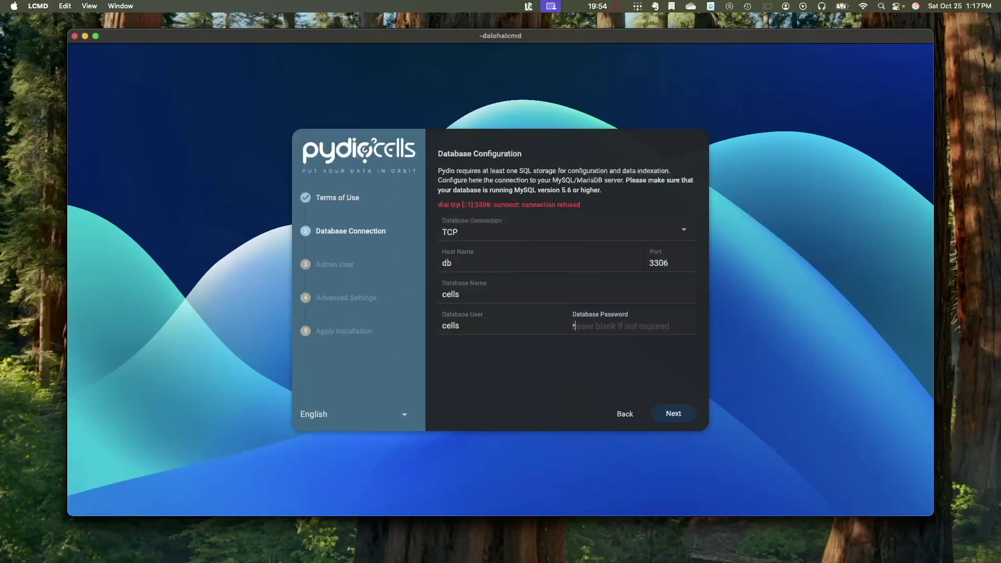
{"action": "type", "text": "cells"}
{"action": "left_click", "coordinate": [673, 414]}
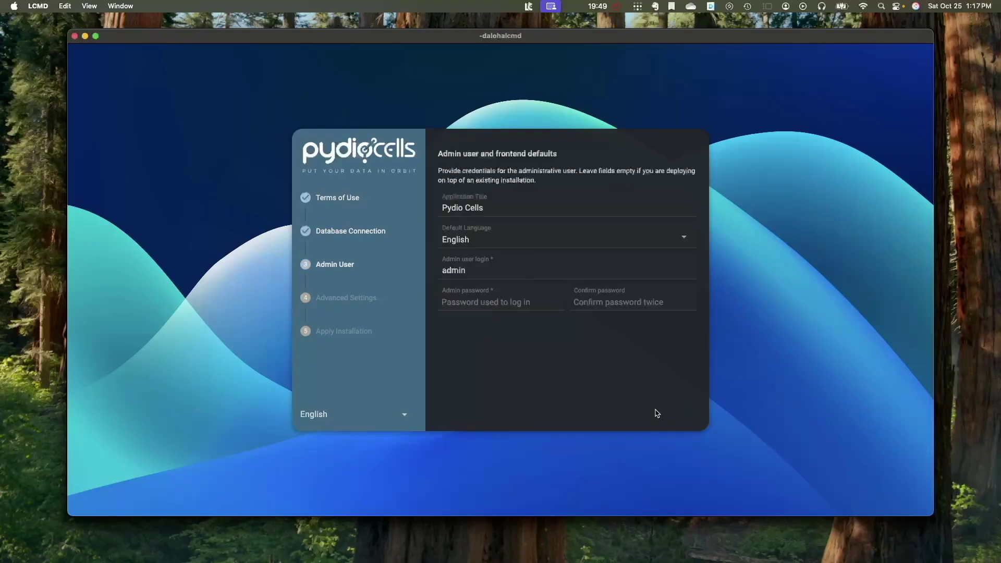
- Enter and confirm the admin password, run the installation, then reload
{"action": "left_click", "coordinate": [519, 303]}
{"action": "type", "text": "admin"}
{"action": "key", "text": "Tab"}
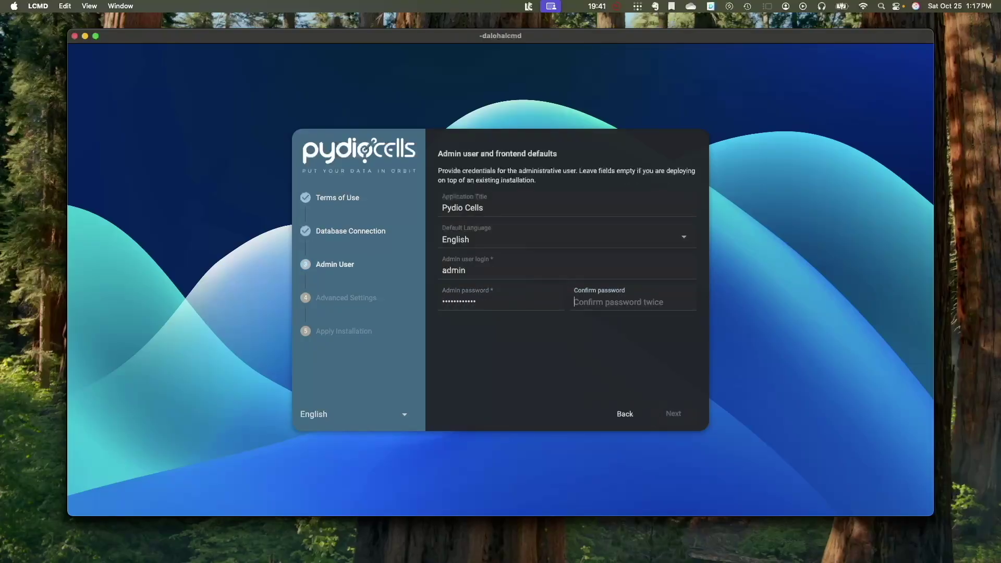
{"action": "type", "text": "ad123"}
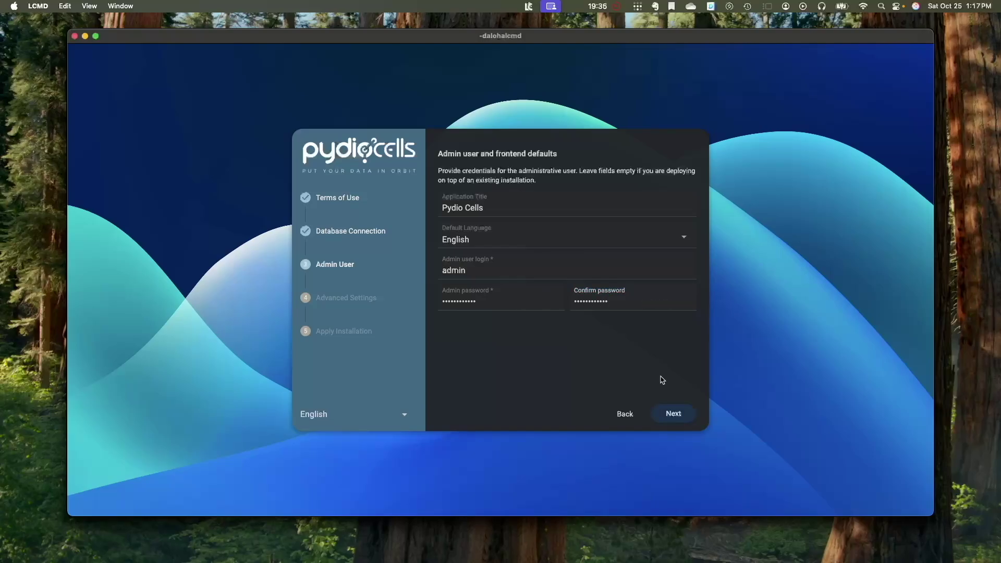
{"action": "left_click", "coordinate": [678, 413]}
{"action": "left_click", "coordinate": [687, 414]}
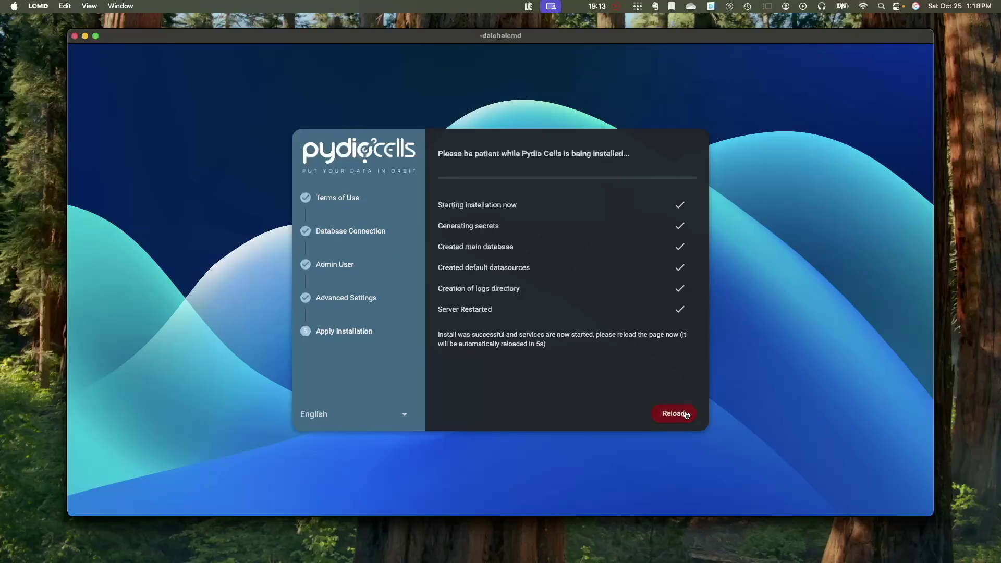
{"action": "left_click", "coordinate": [678, 414]}
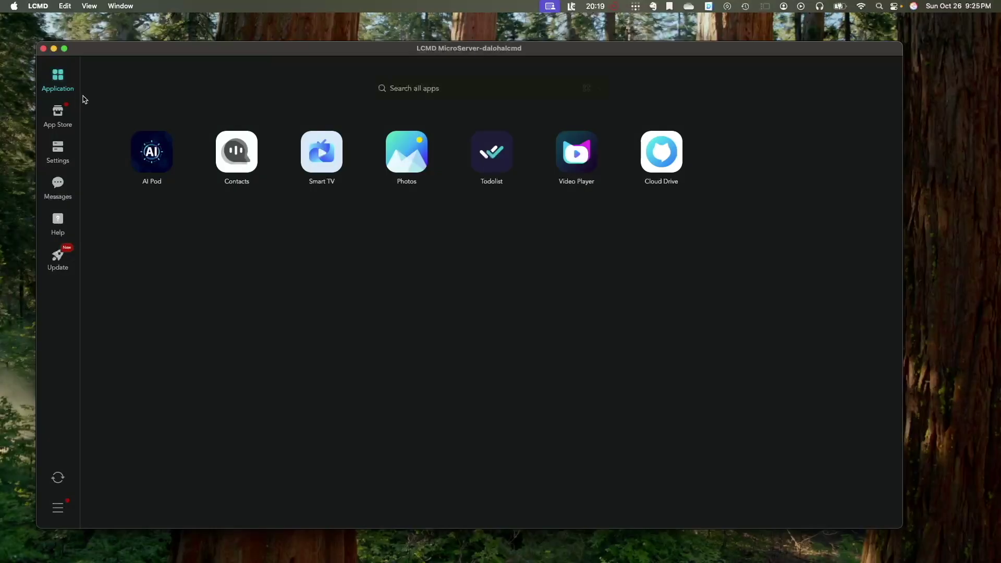
- Browse the App Store, then view Settings' Hardware, Users and Applications pages
{"action": "left_click", "coordinate": [61, 114]}
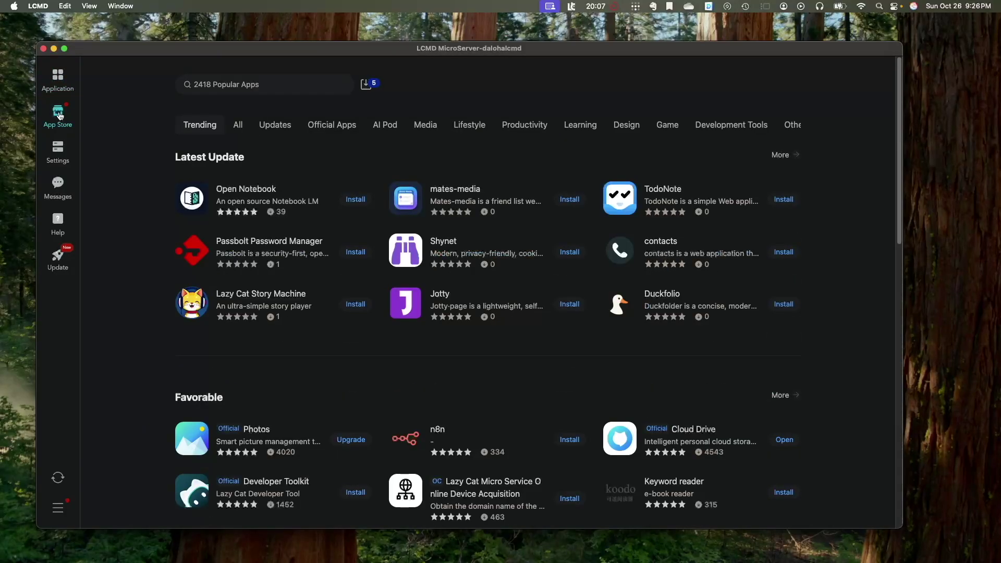
{"action": "left_click", "coordinate": [61, 147]}
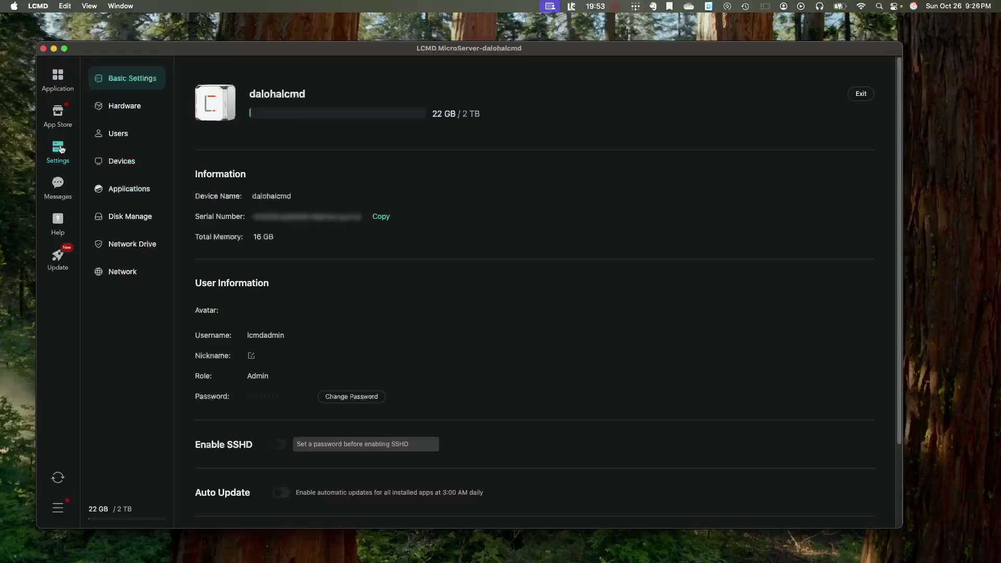
{"action": "left_click", "coordinate": [119, 108]}
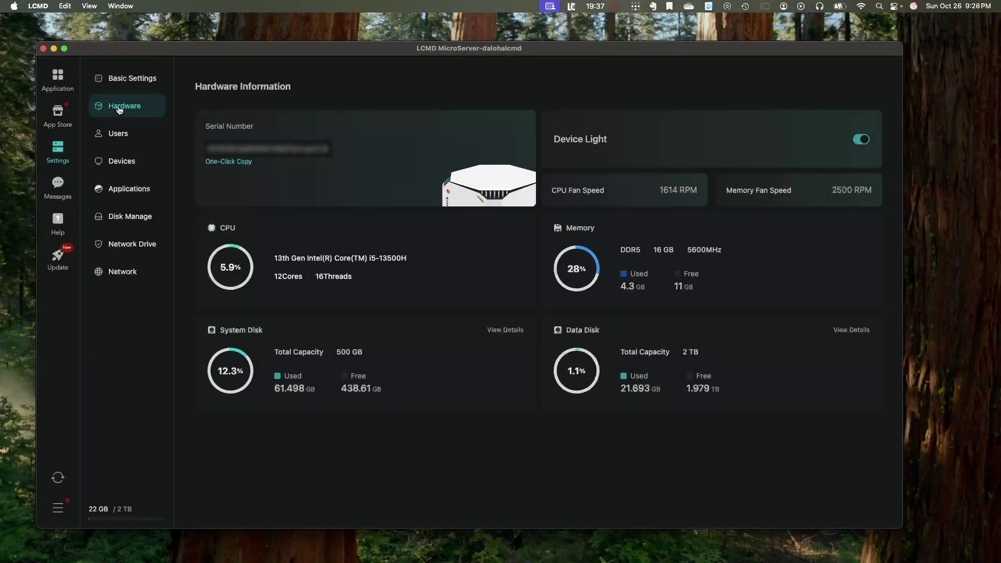
{"action": "left_click", "coordinate": [120, 135]}
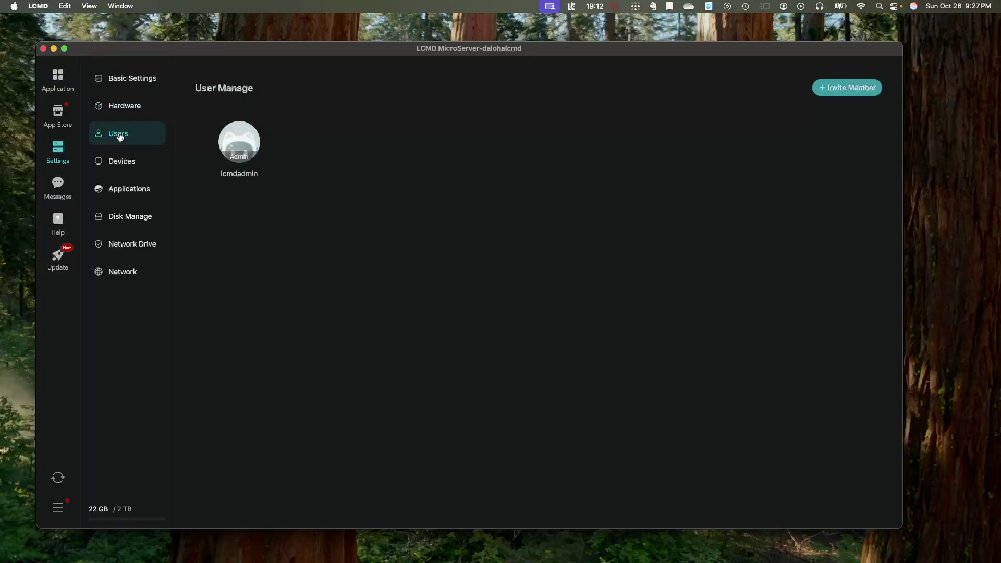
{"action": "left_click", "coordinate": [126, 191]}
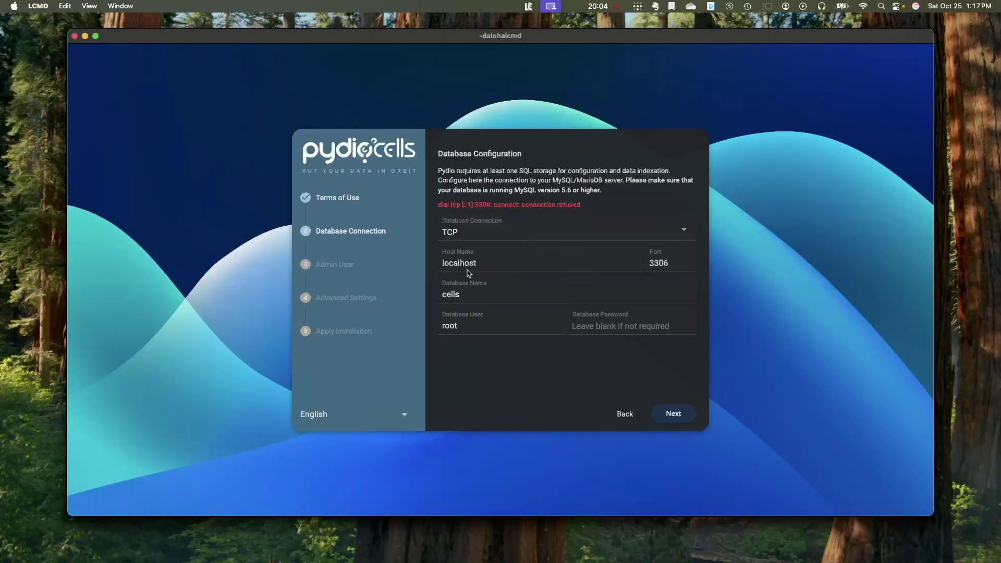
- Enter database host db, user cells and the database password, and continue
{"action": "double_click", "coordinate": [458, 263]}
{"action": "type", "text": "db"}
{"action": "double_click", "coordinate": [477, 327]}
{"action": "type", "text": "cel"}
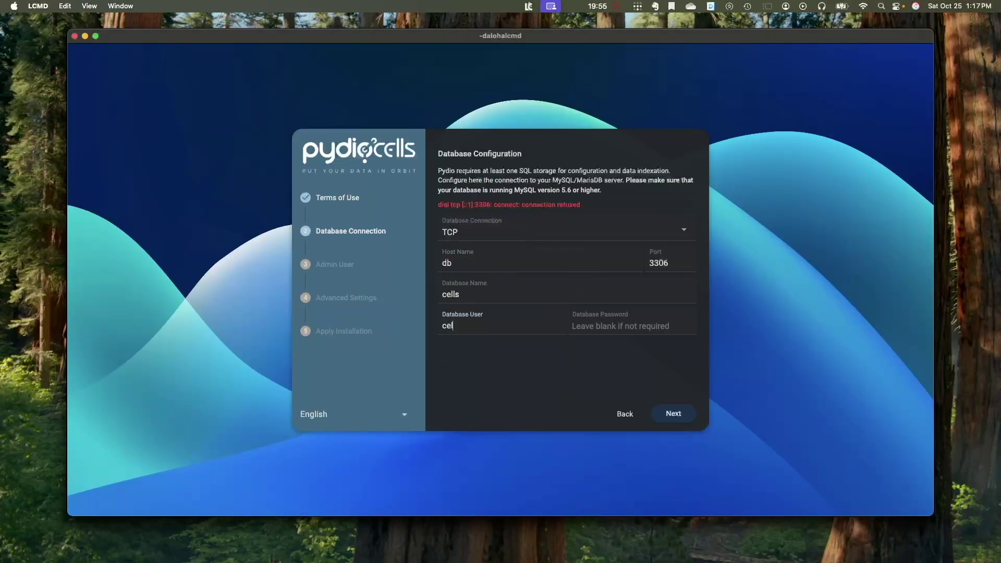
{"action": "type", "text": "ls"}
{"action": "key", "text": "Tab"}
{"action": "type", "text": "cell"}
{"action": "left_click", "coordinate": [657, 413]}
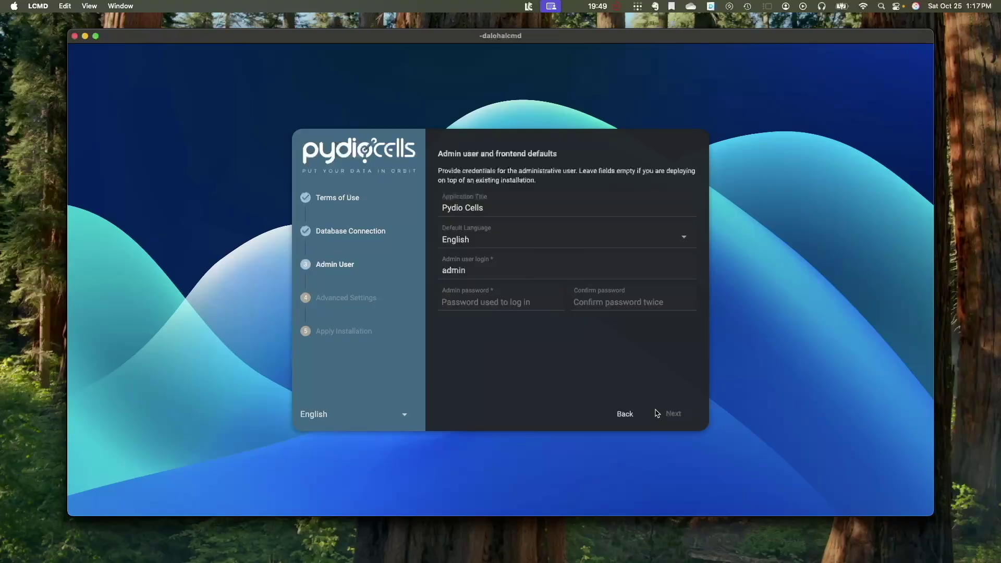
- Fill in and confirm the admin password, install, and reload into the login screen
{"action": "left_click", "coordinate": [526, 308]}
{"action": "type", "text": "••••••••••••"}
{"action": "key", "text": "Tab"}
{"action": "type", "text": "•••••••••••"}
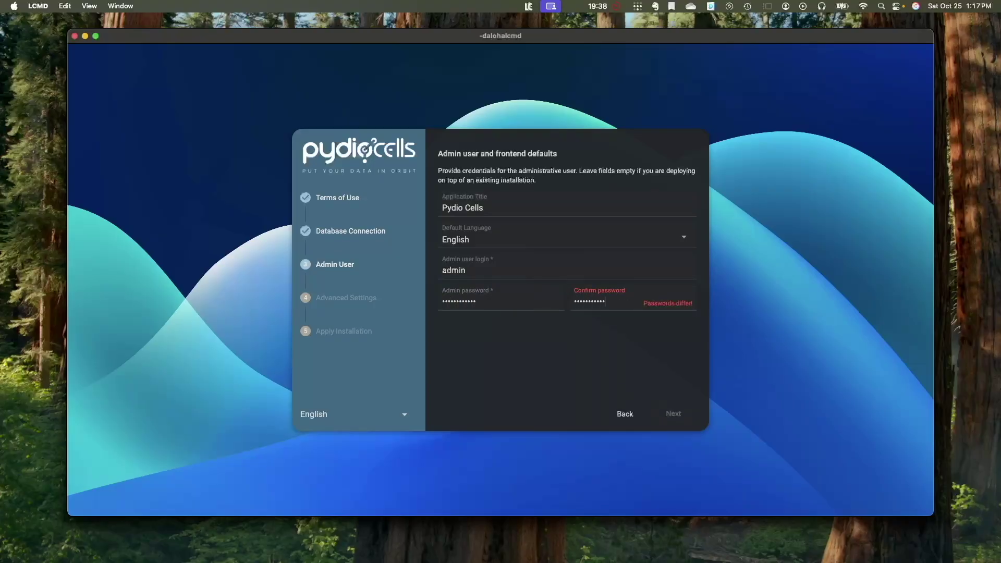
{"action": "type", "text": "•"}
{"action": "left_click", "coordinate": [673, 413]}
{"action": "left_click", "coordinate": [681, 414]}
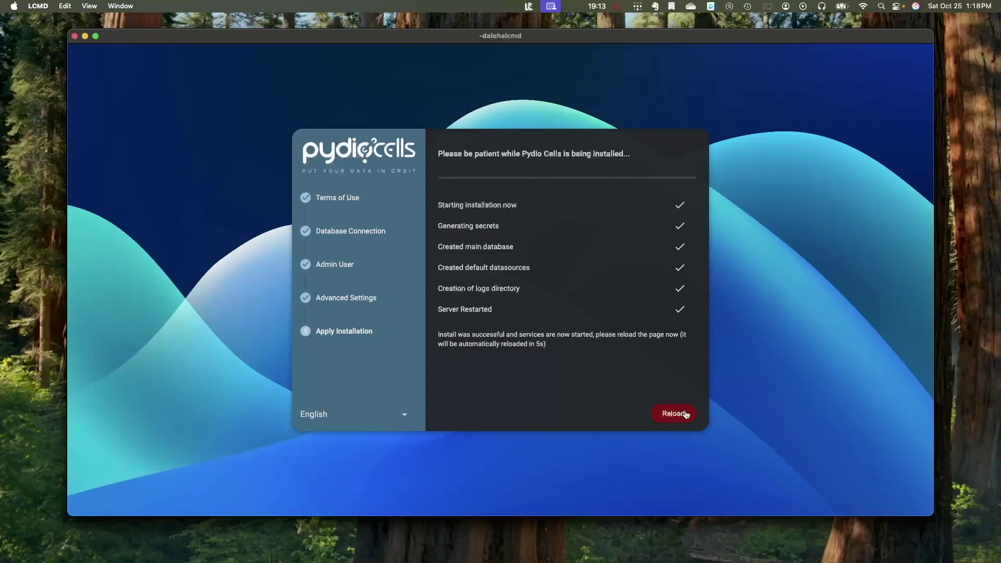
{"action": "left_click", "coordinate": [674, 414]}
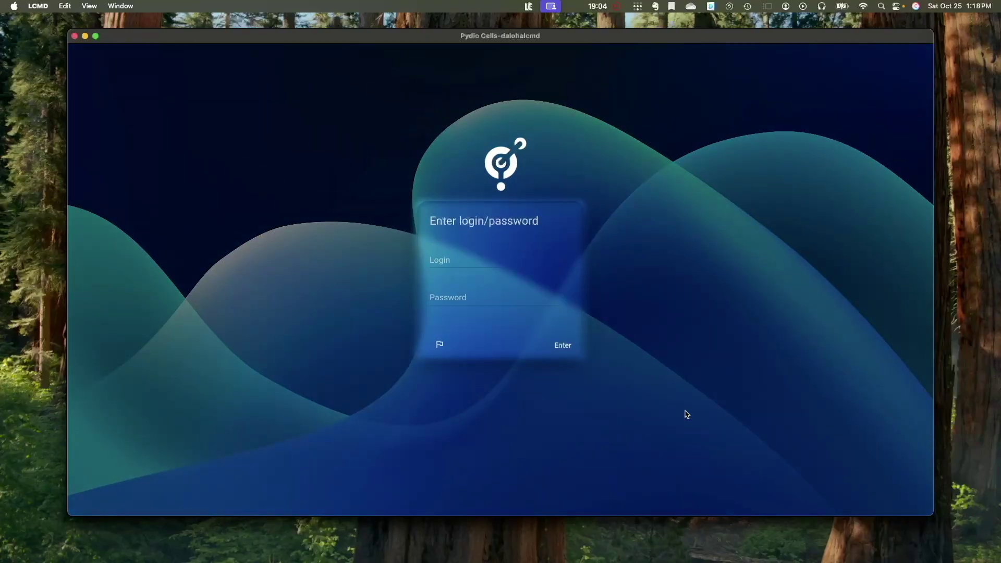